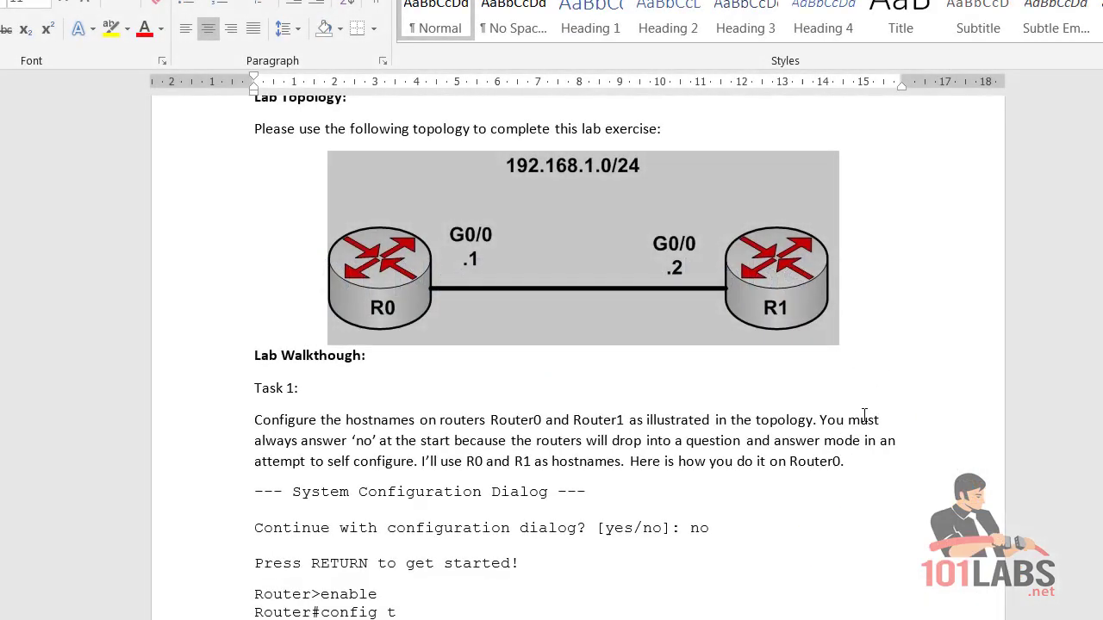
# Read the lab document's introduction, briefly highlighting the heading word.
pyautogui.scroll(8, 746, 379)
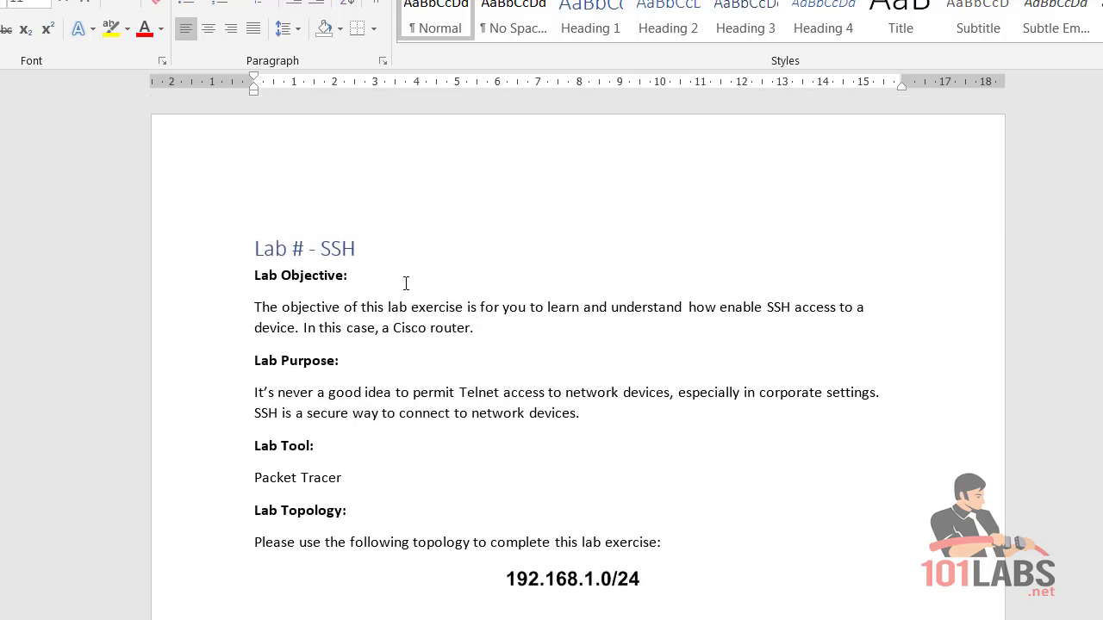
pyautogui.moveTo(356, 250); pyautogui.dragTo(321, 250)
pyautogui.click(394, 328)
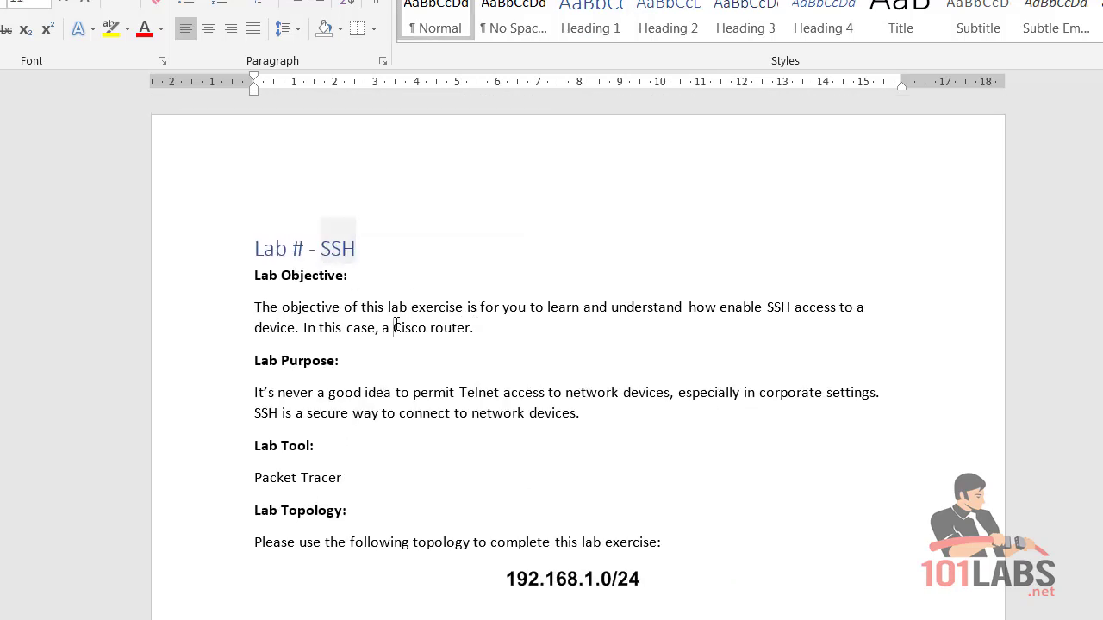
pyautogui.scroll(-1, 397, 341)
pyautogui.scroll(-6, 397, 340)
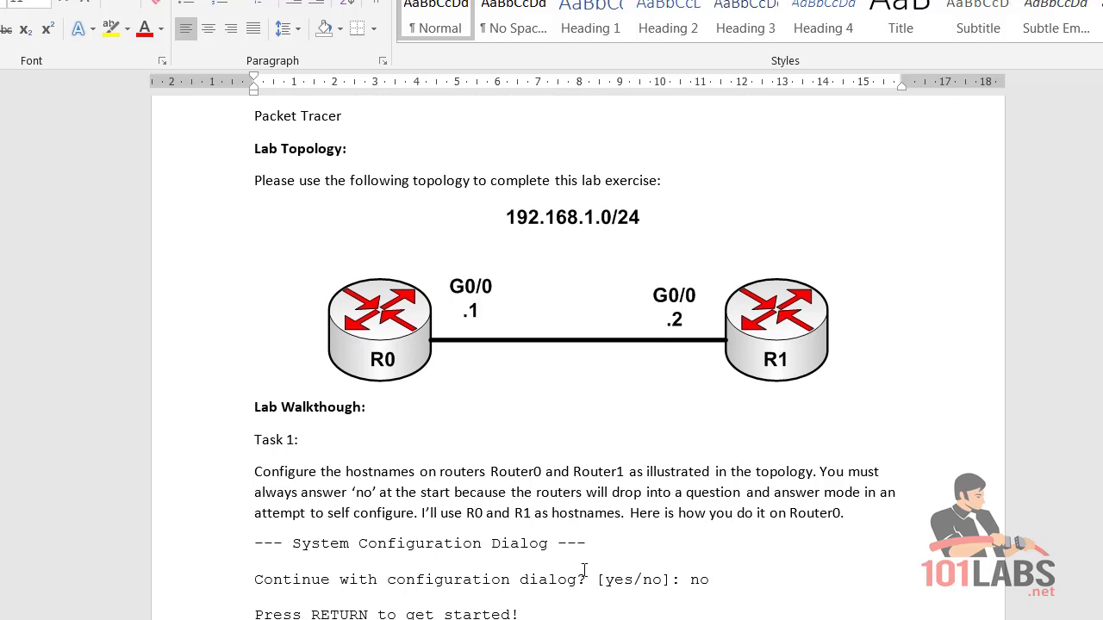
# Place two 1941 routers, Router0 and Router1, side by side on the canvas.
pyautogui.hotkey('alt', 'Tab')
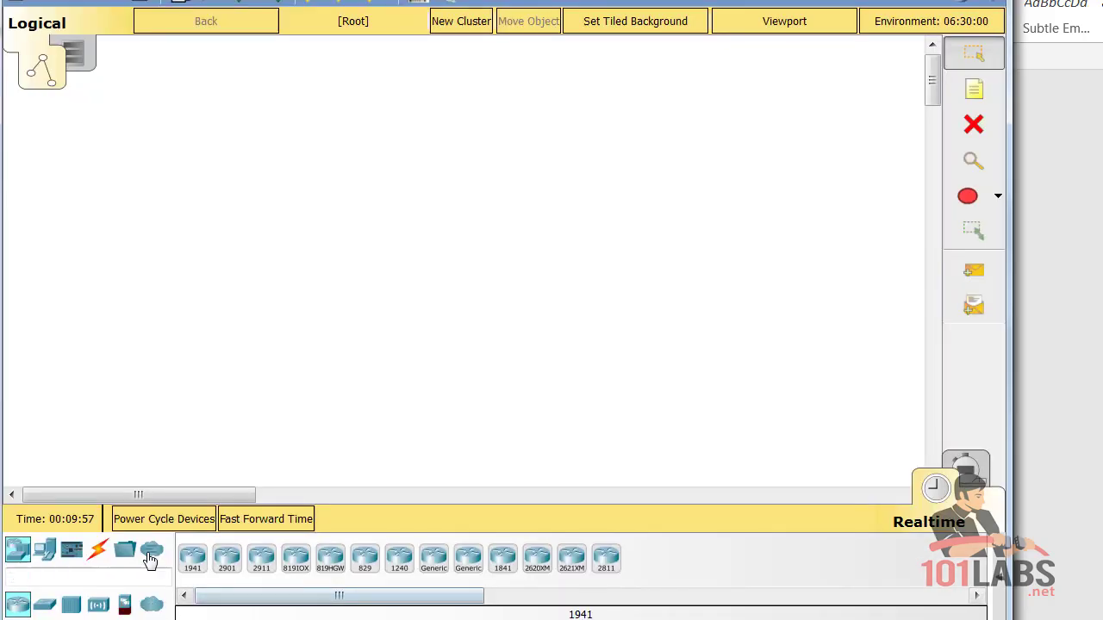
pyautogui.click(197, 562)
pyautogui.click(296, 237)
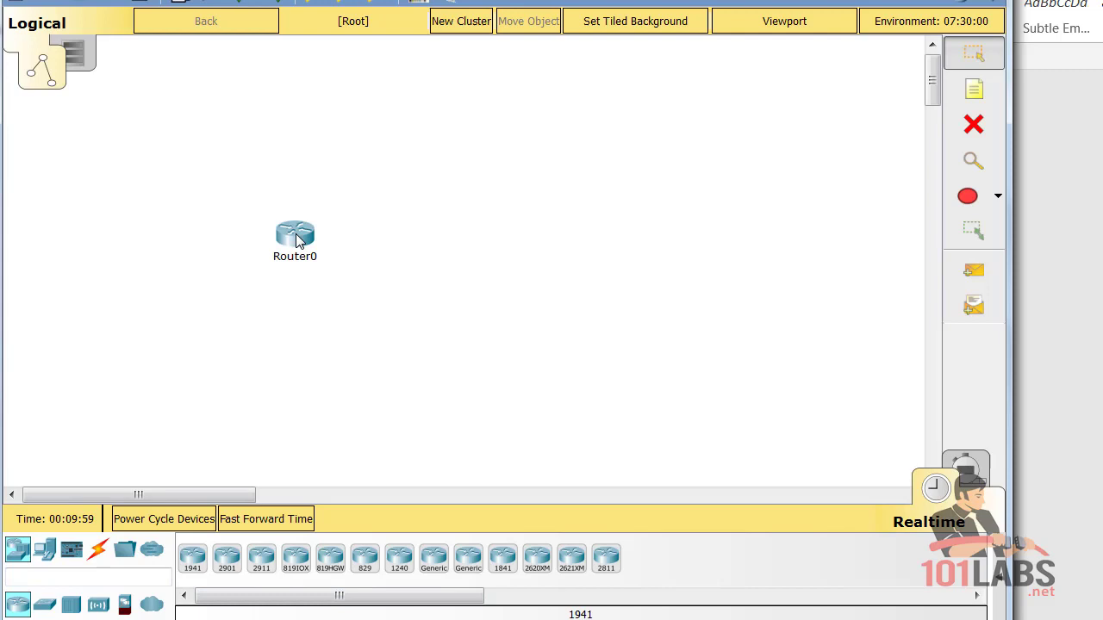
pyautogui.click(194, 560)
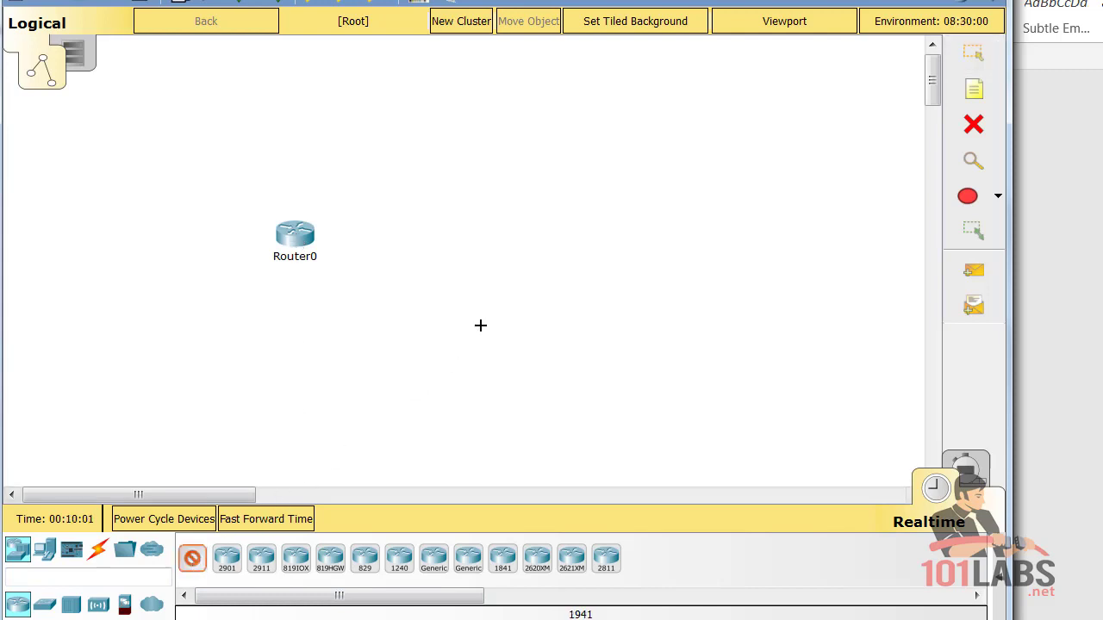
pyautogui.click(481, 230)
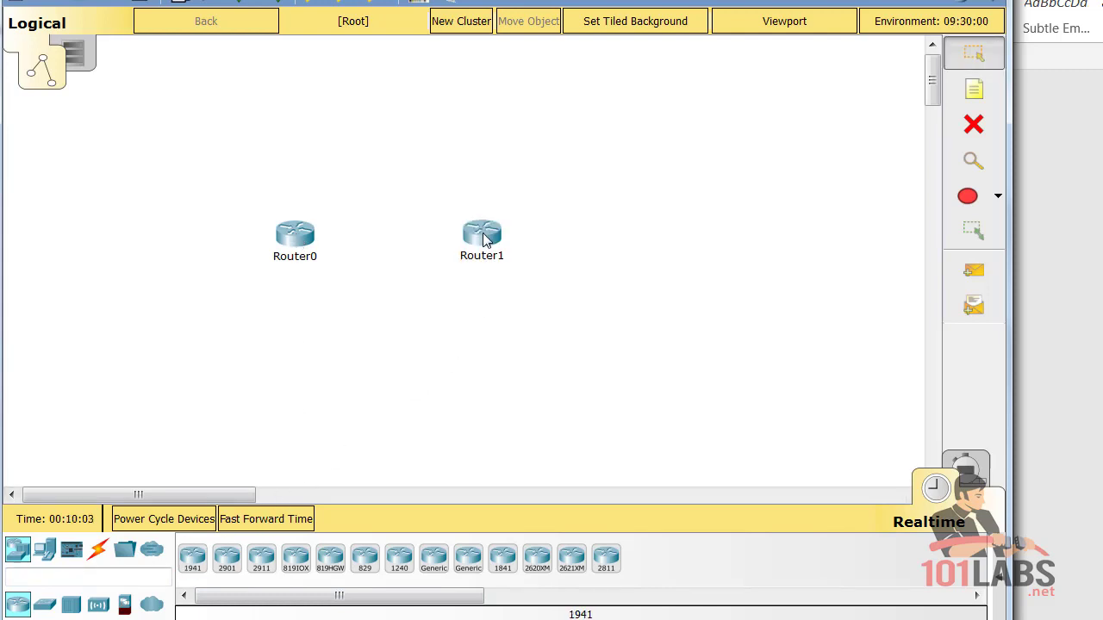
# Connect Router0 GigabitEthernet0/0 to Router1 GigabitEthernet0/0 with a copper cross-over cable.
pyautogui.click(97, 549)
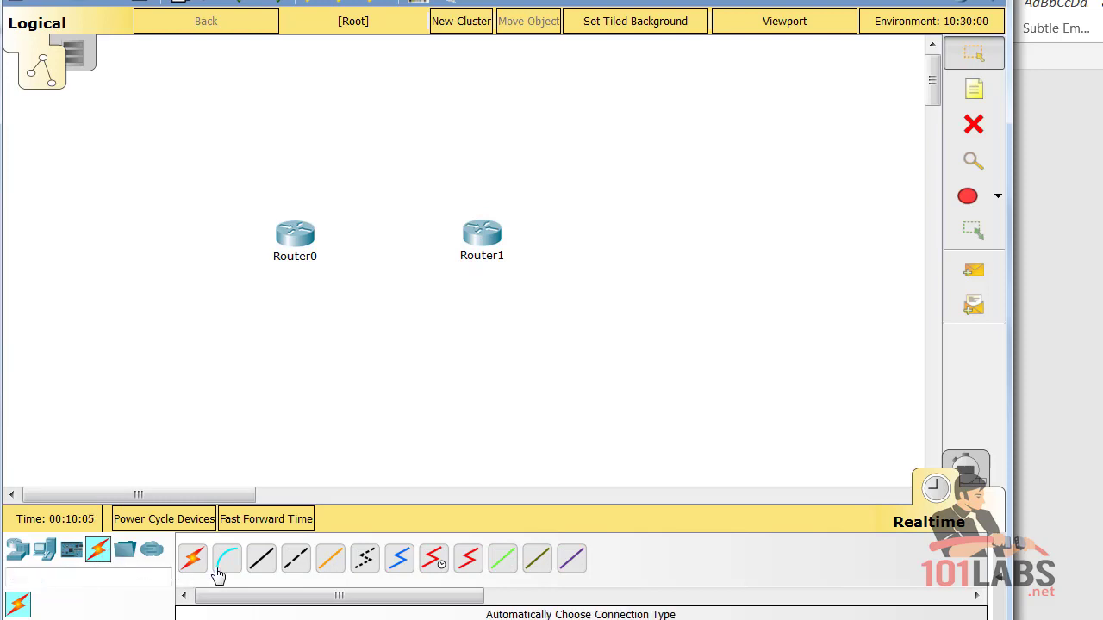
pyautogui.click(296, 560)
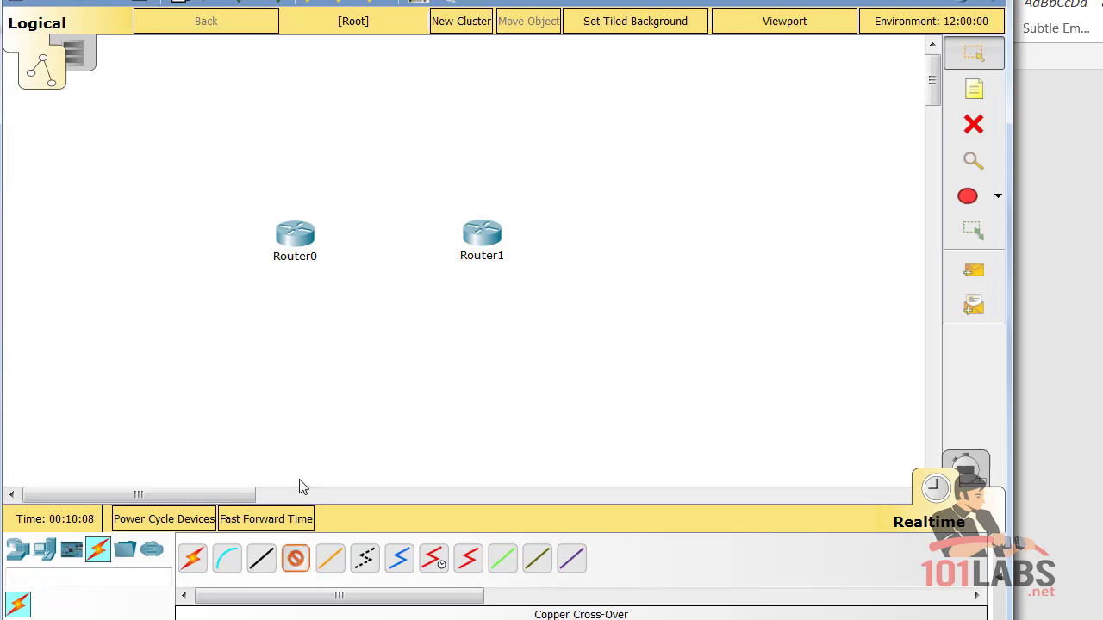
pyautogui.click(306, 235)
pyautogui.click(347, 286)
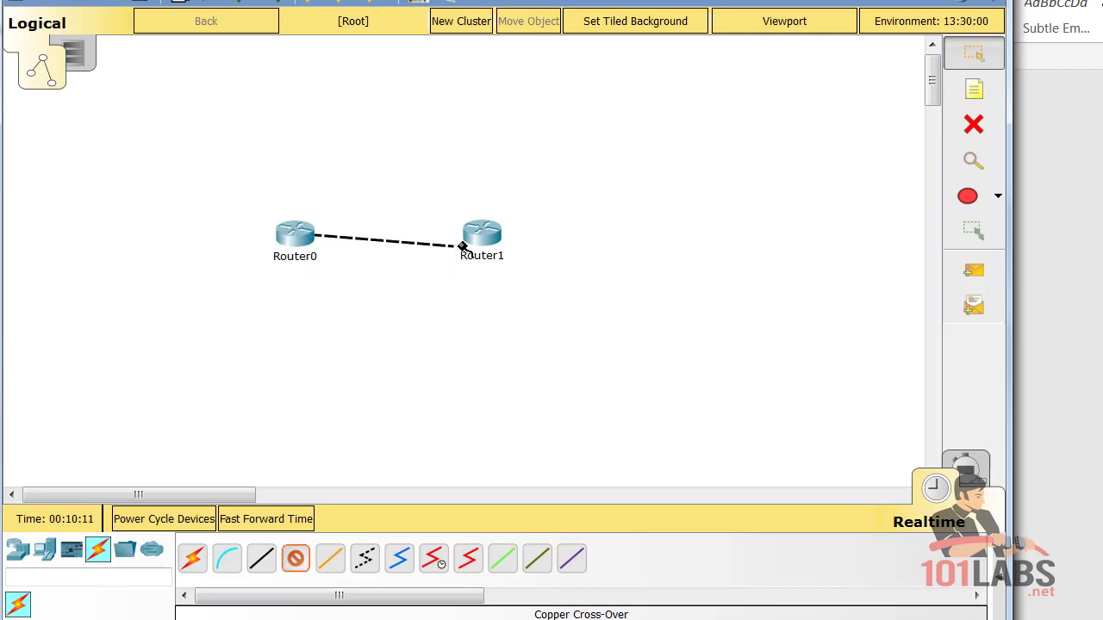
pyautogui.click(487, 239)
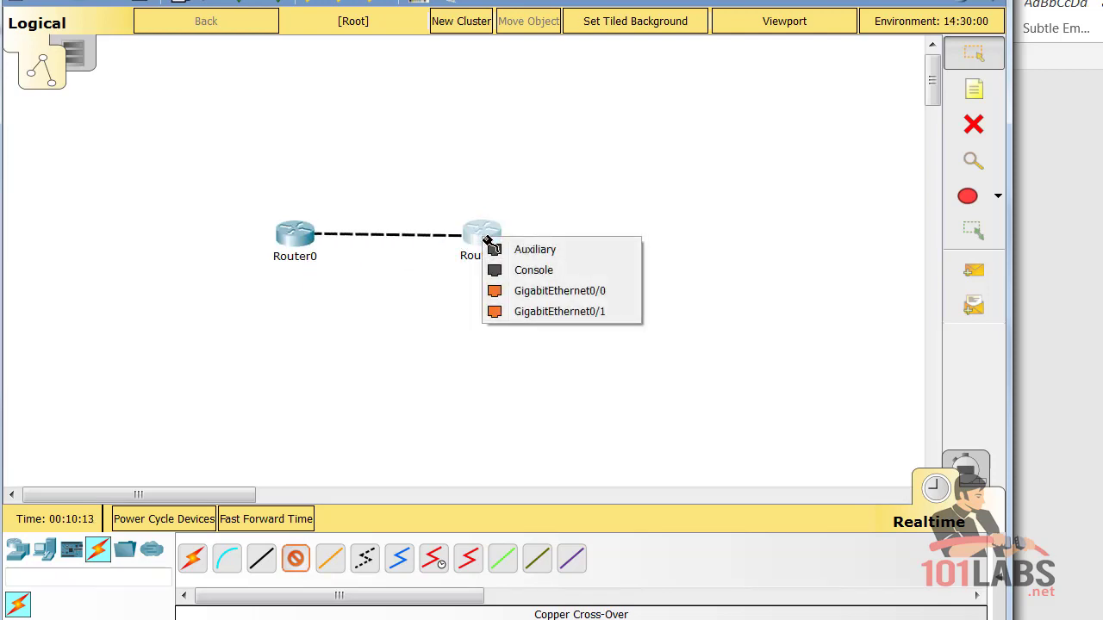
pyautogui.click(561, 291)
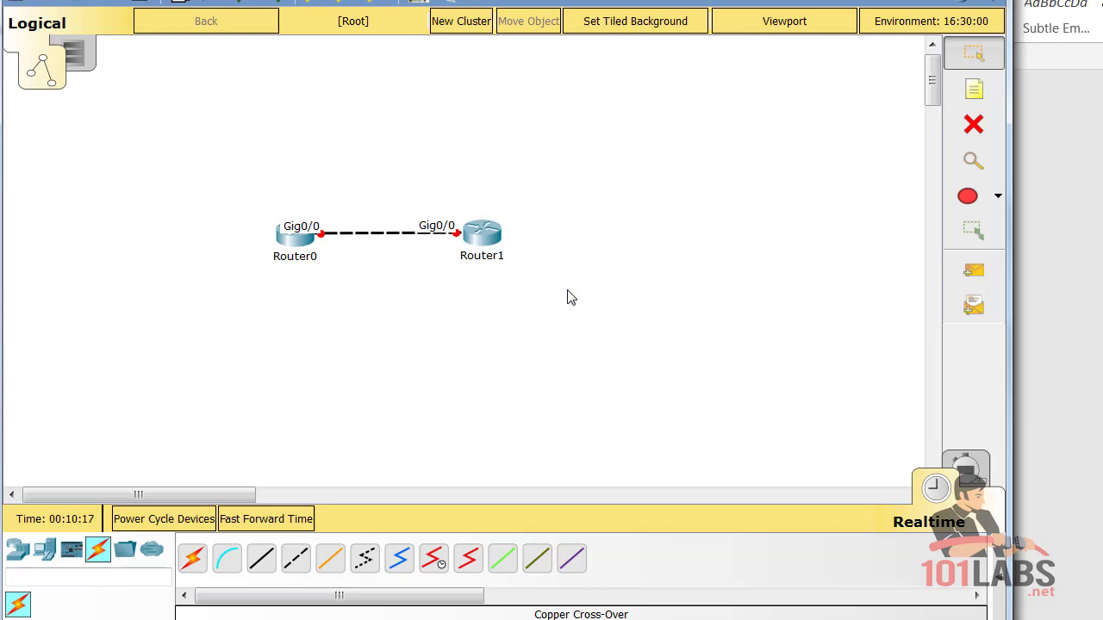
# Open Router0's CLI and move its console window top-left, enlarged.
pyautogui.click(302, 248)
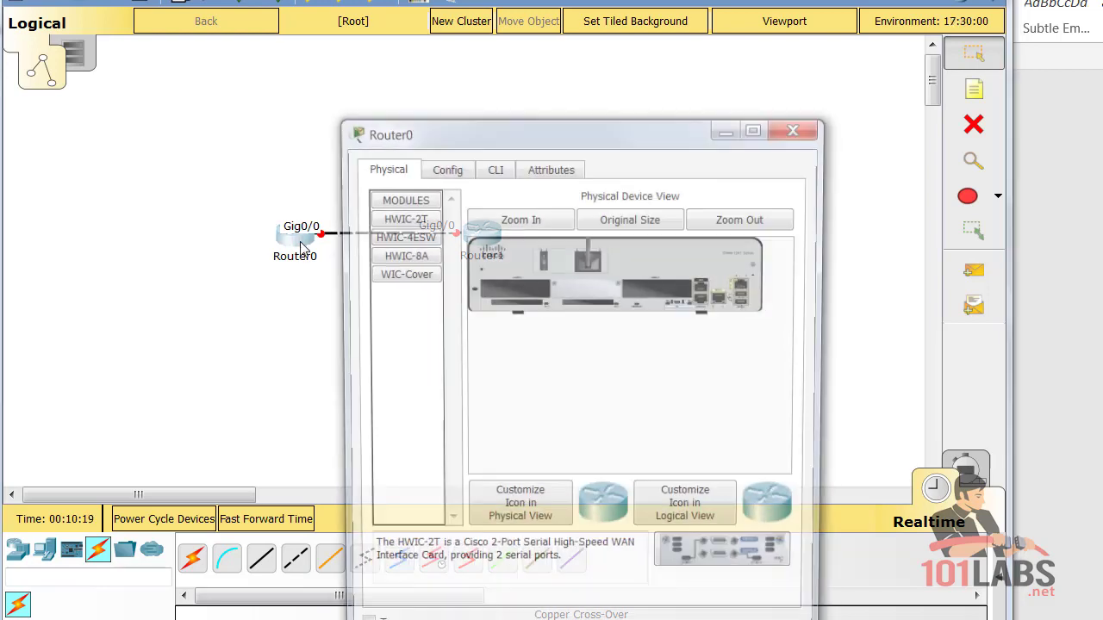
pyautogui.click(493, 167)
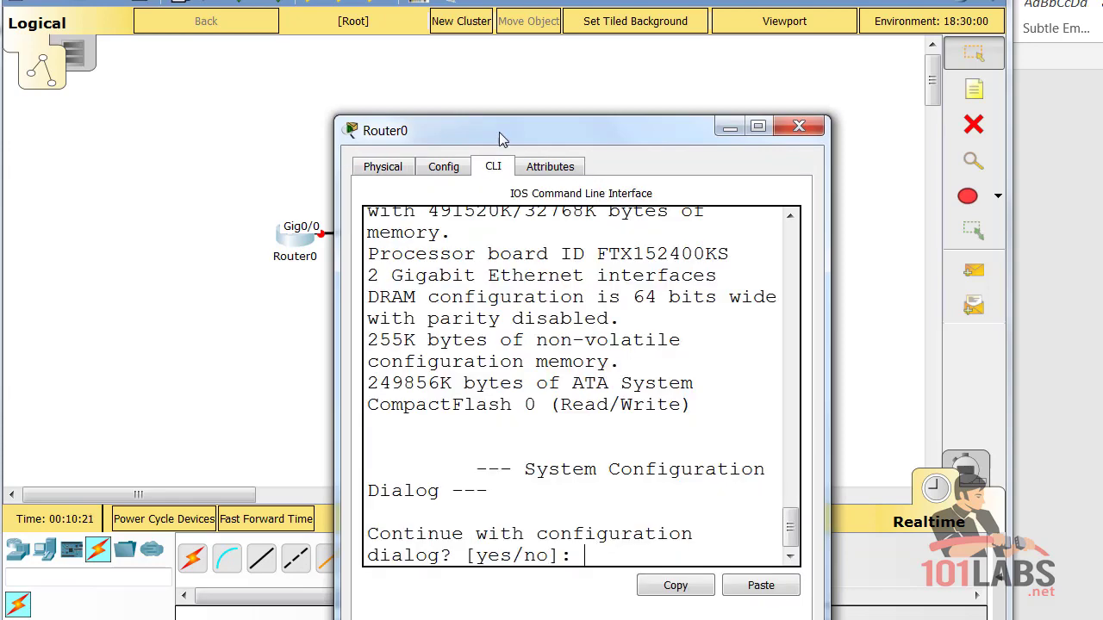
pyautogui.moveTo(500, 131); pyautogui.dragTo(428, 97)
pyautogui.moveTo(367, 78); pyautogui.dragTo(100, 0)
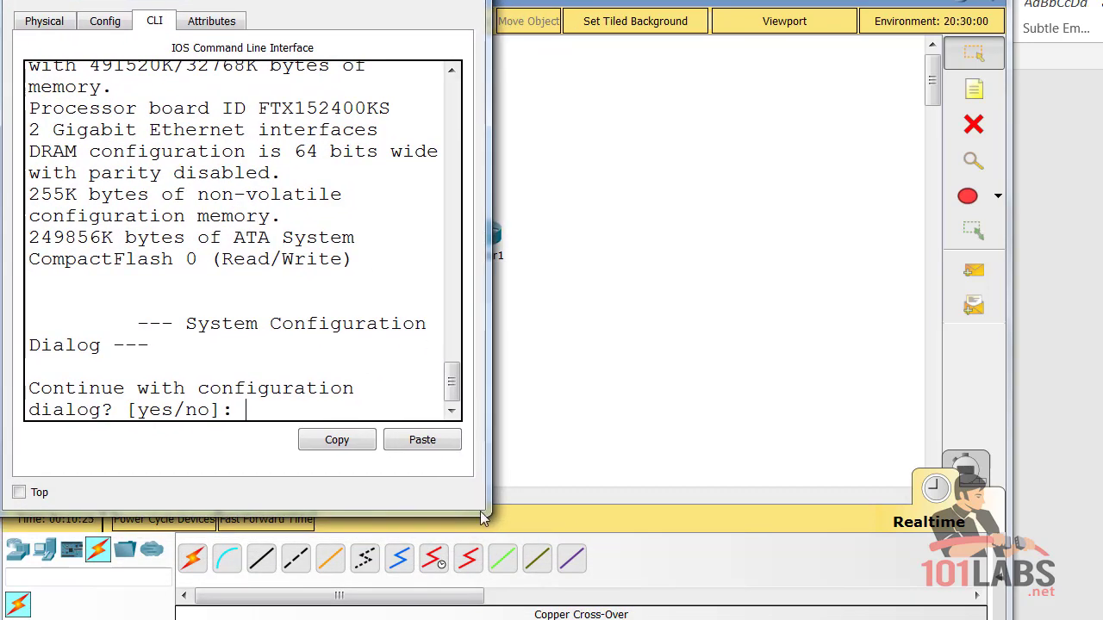
pyautogui.moveTo(488, 513); pyautogui.dragTo(1099, 619)
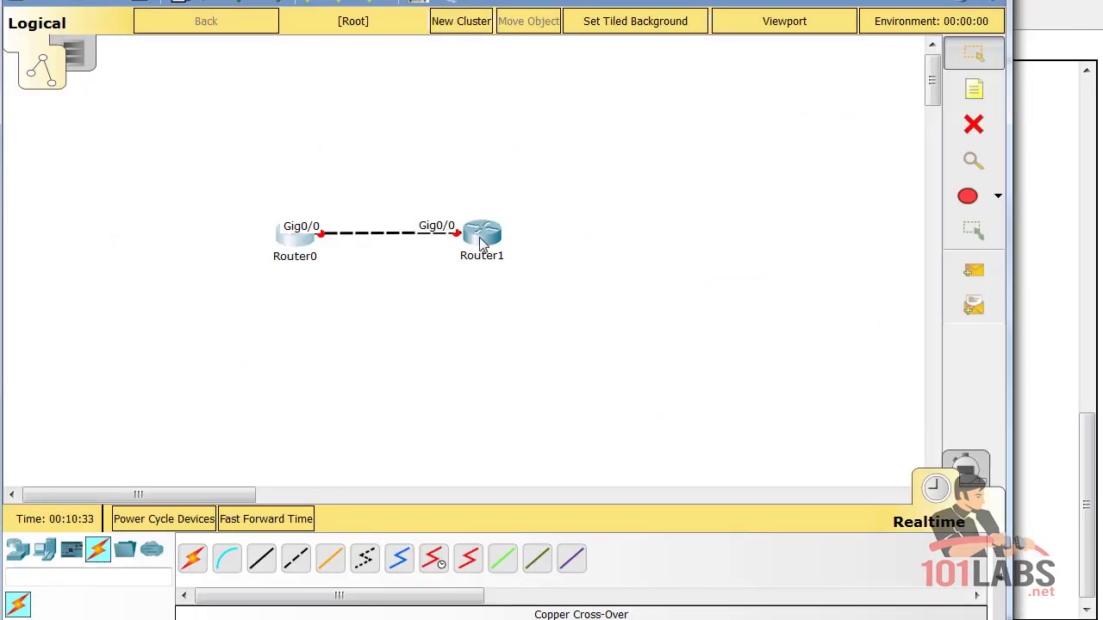
# Open Router1's CLI and enlarge its console to fill the screen.
pyautogui.click(478, 241)
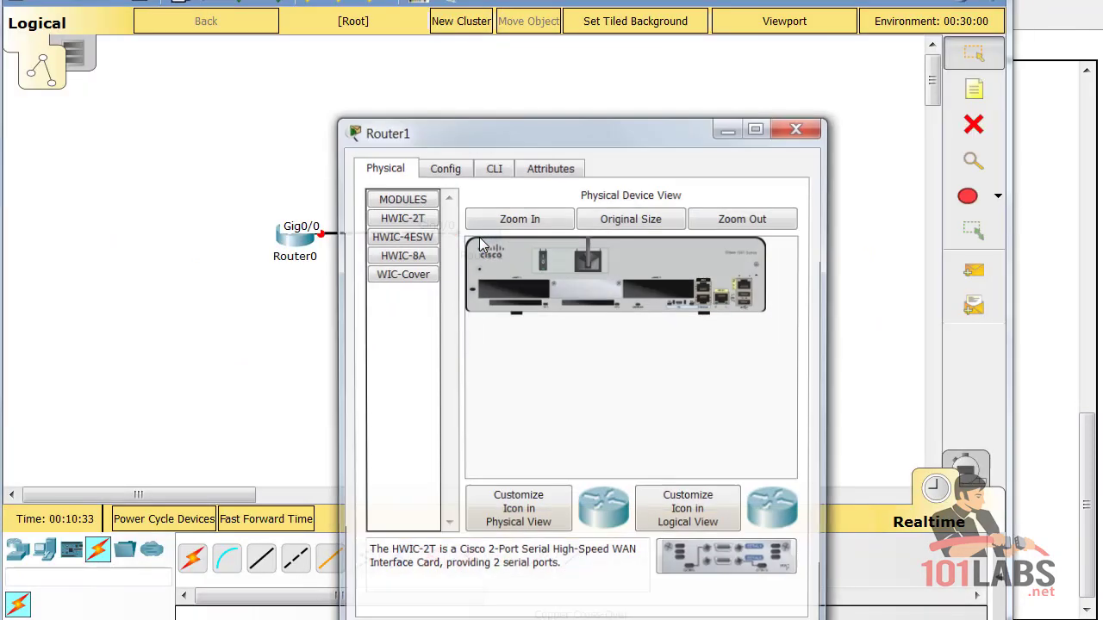
pyautogui.click(495, 168)
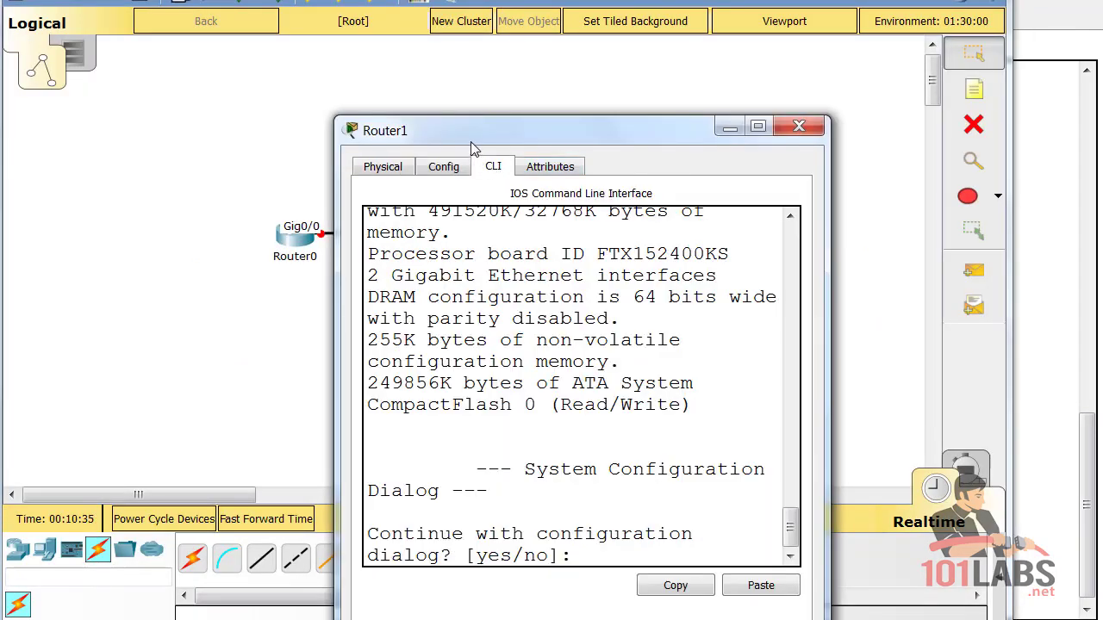
pyautogui.moveTo(472, 147); pyautogui.dragTo(151, 7)
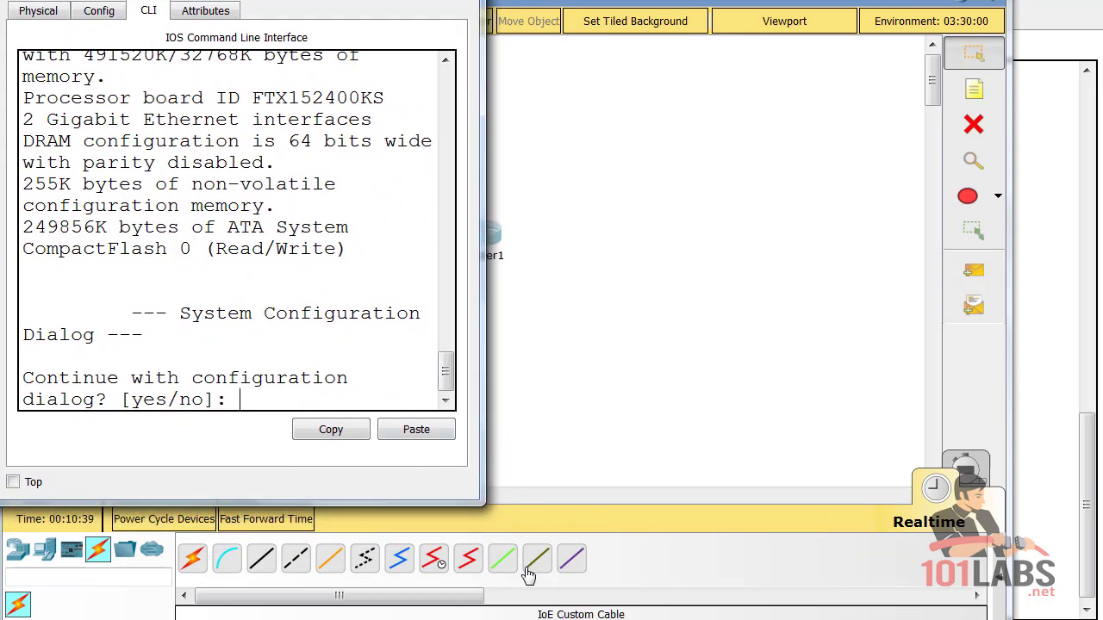
pyautogui.moveTo(480, 503); pyautogui.dragTo(1102, 619)
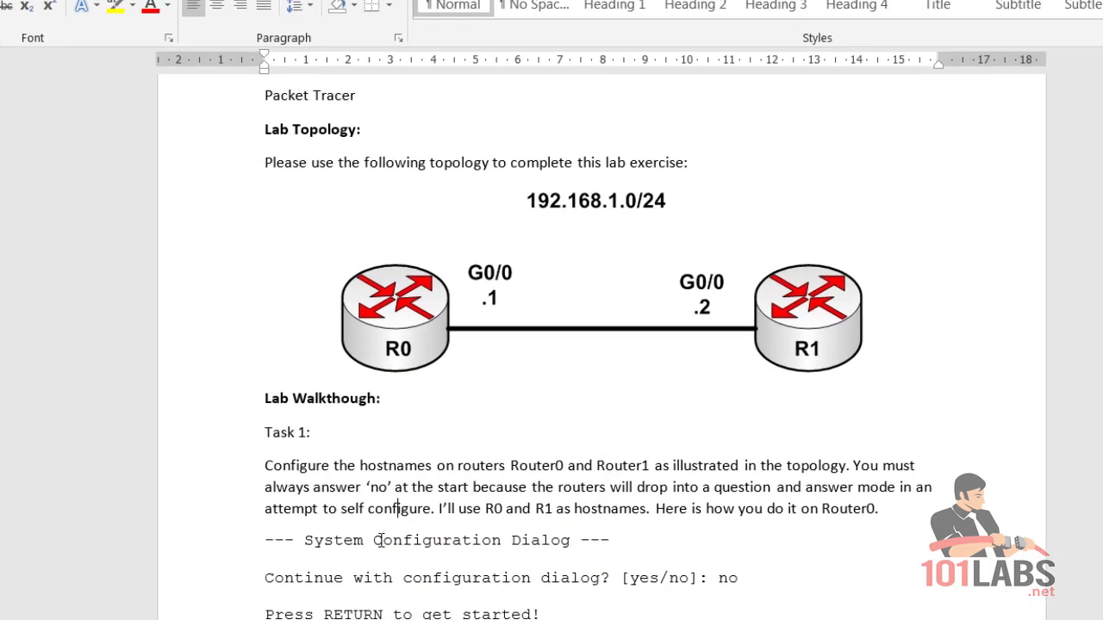
# Read the Task 1 hostname steps in the lab document.
pyautogui.scroll(-1, 410, 427)
pyautogui.moveTo(457, 288); pyautogui.dragTo(280, 288)
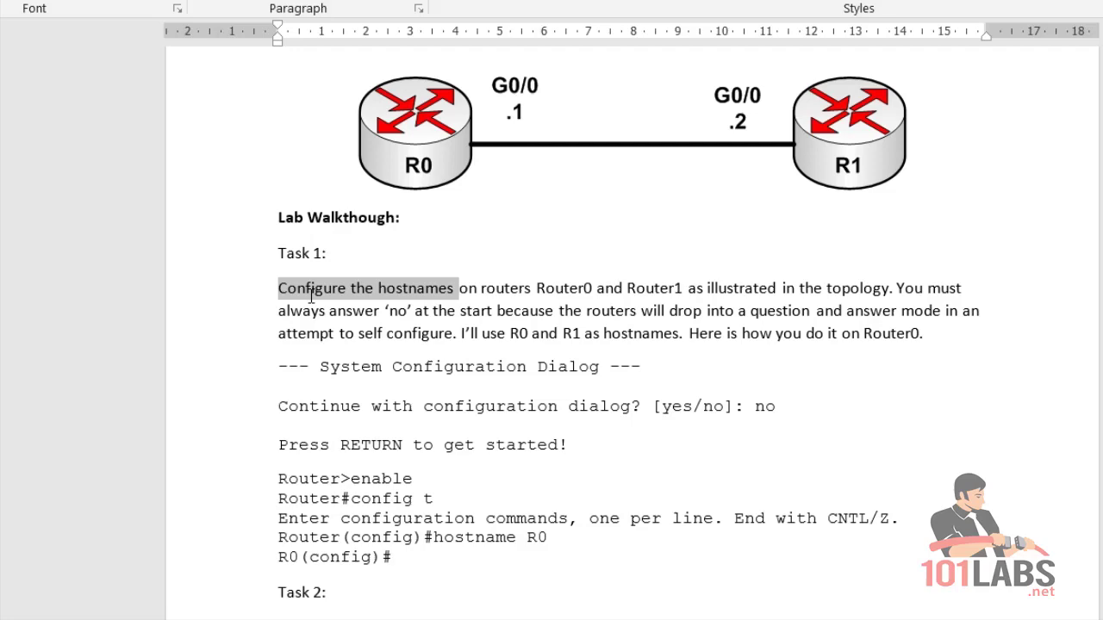
pyautogui.click(515, 334)
pyautogui.scroll(1, 561, 444)
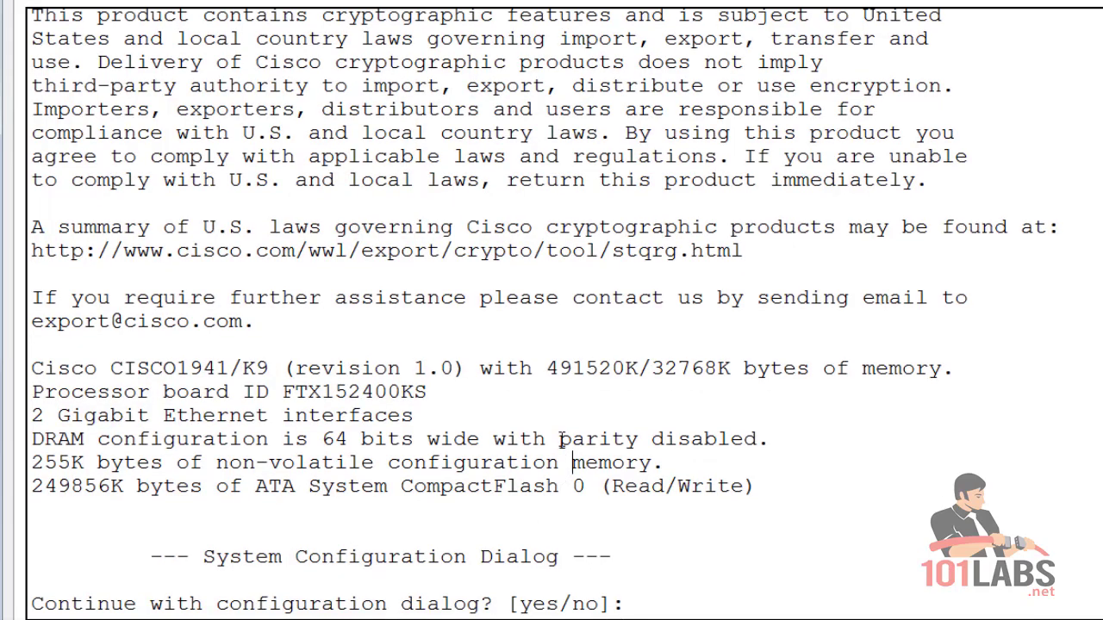
# Skip the setup dialog on the first router and set its hostname to R0.
pyautogui.press('Return')
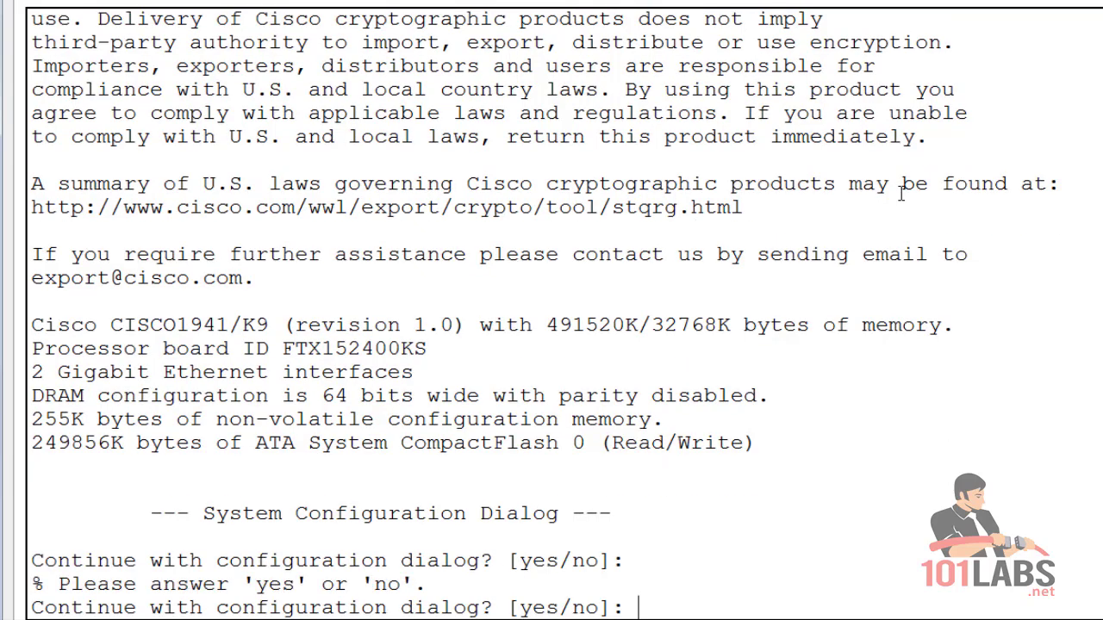
pyautogui.write('no')
pyautogui.press('Return')
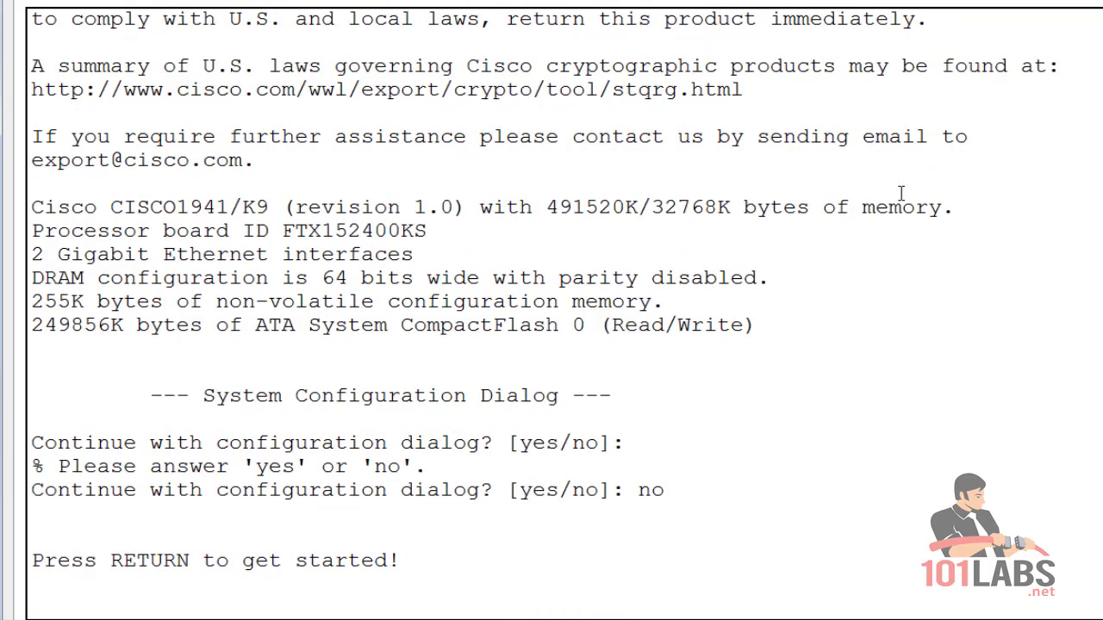
pyautogui.press('Return')
pyautogui.write('enable')
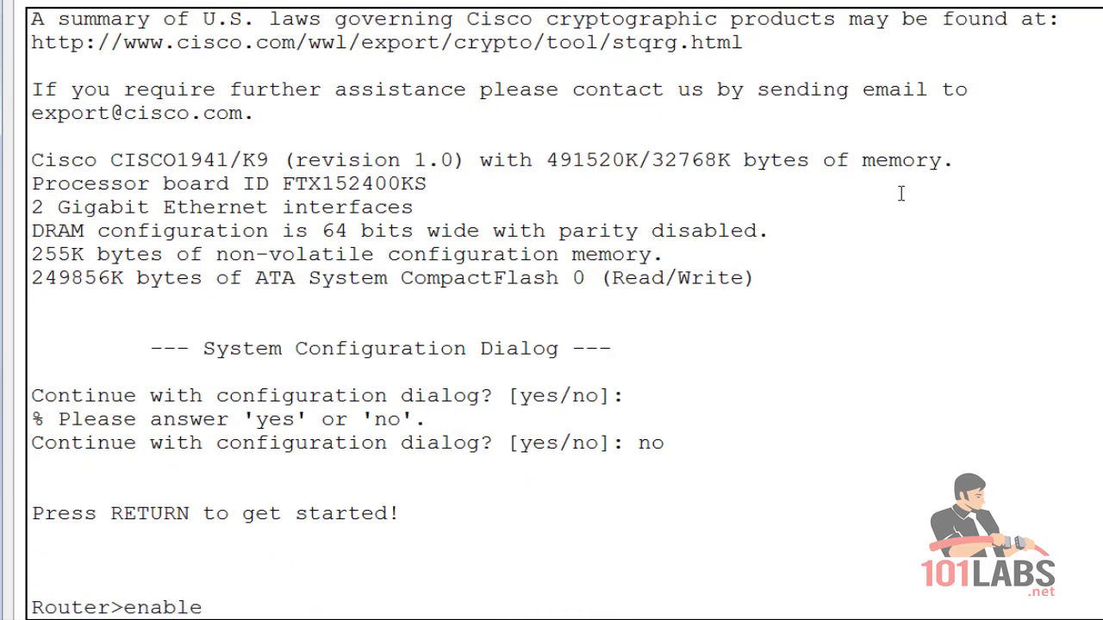
pyautogui.press('Return')
pyautogui.write('c')
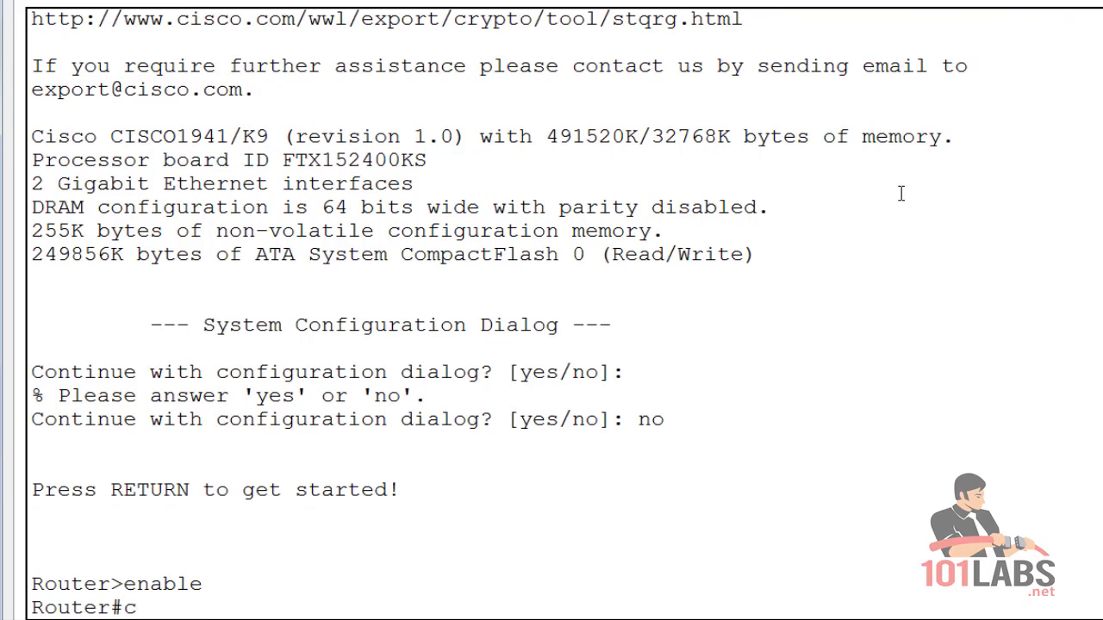
pyautogui.write('onfig')
pyautogui.write(' ter')
pyautogui.press('Tab')
pyautogui.press('Return')
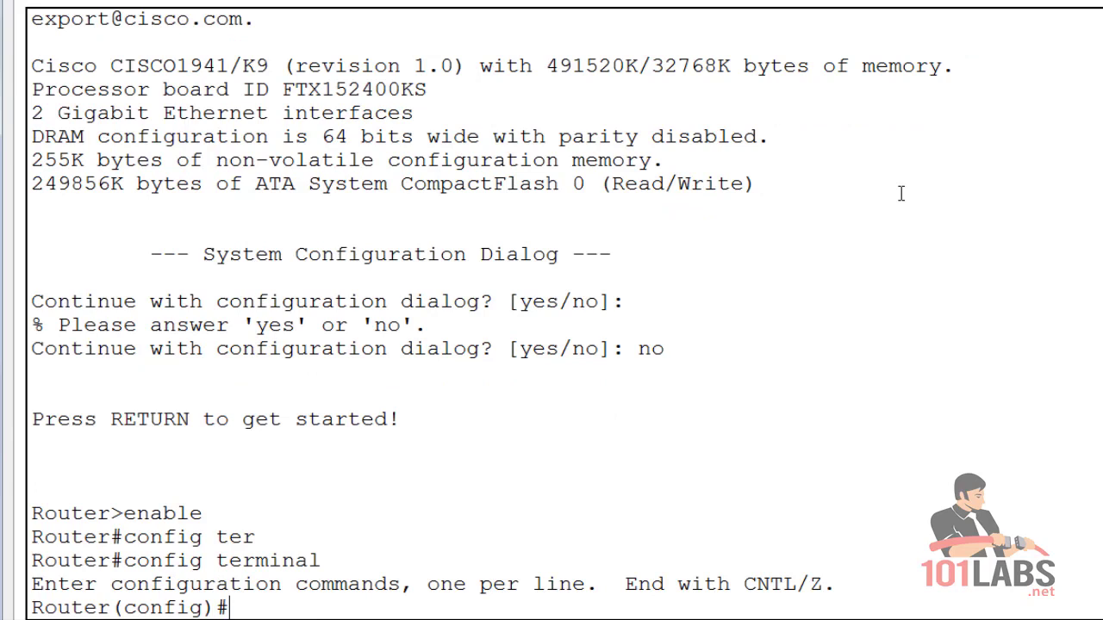
pyautogui.press('Return')
pyautogui.write('hostname R')
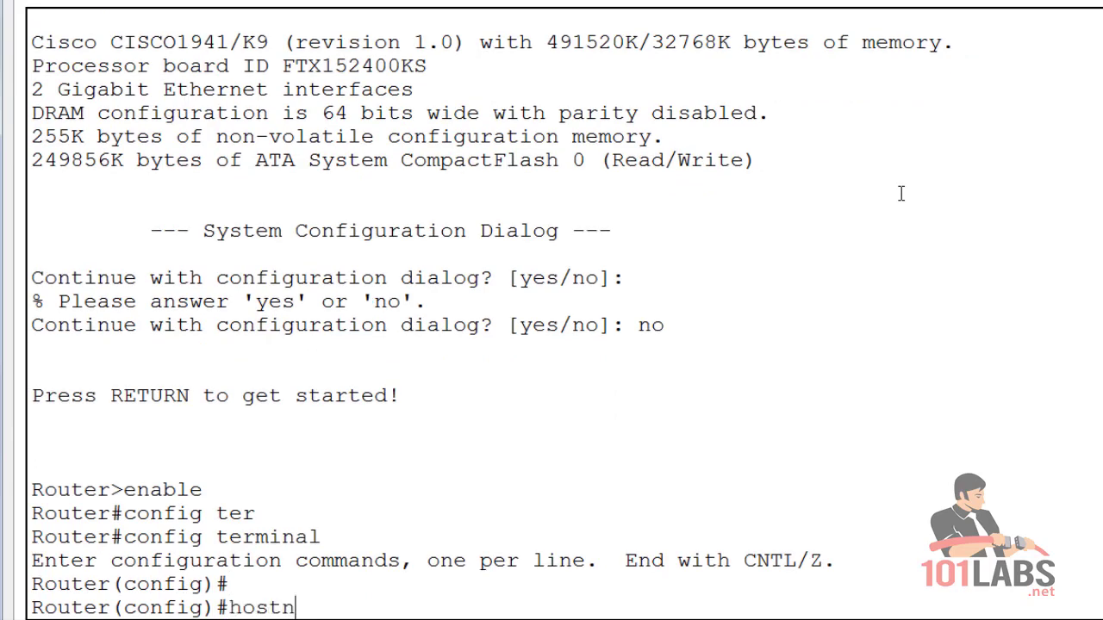
pyautogui.write('0')
pyautogui.press('Return')
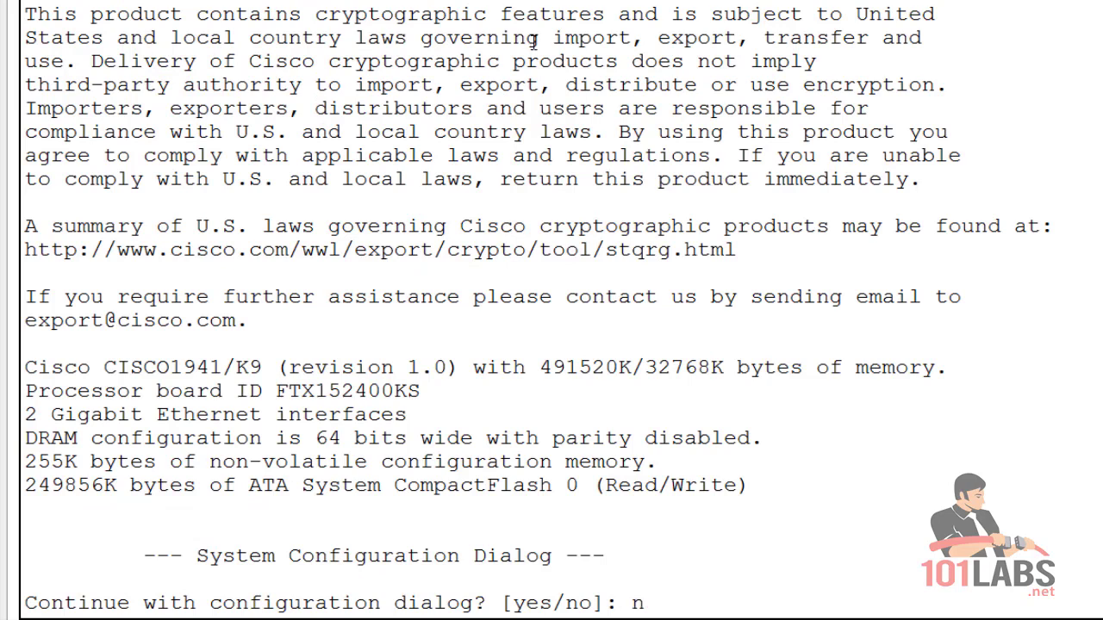
# Skip the setup dialog on the second router and set its hostname to R1 via enable and conf t.
pyautogui.write('o')
pyautogui.press('Return')
pyautogui.press('Return')
pyautogui.write('en')
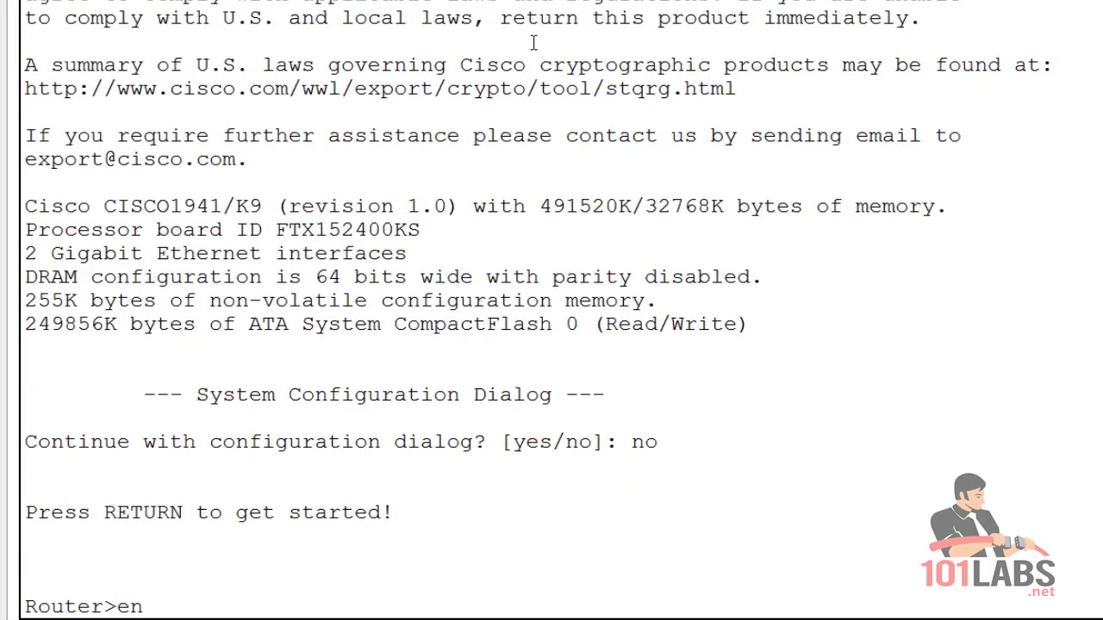
pyautogui.press('Return')
pyautogui.write('conf t')
pyautogui.press('Return')
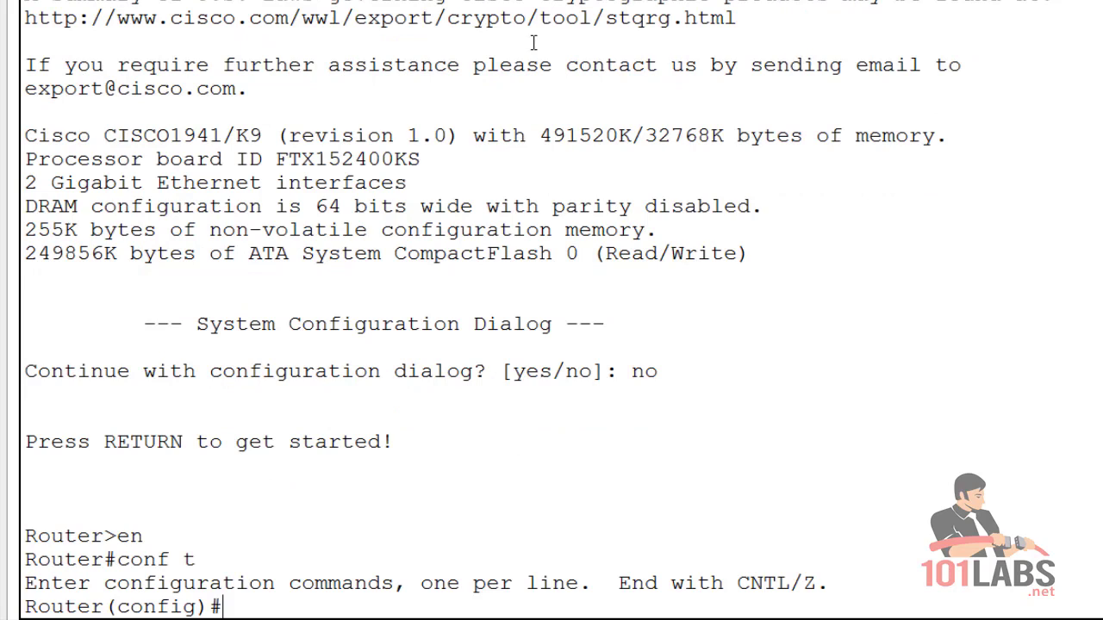
pyautogui.write('hostname R1')
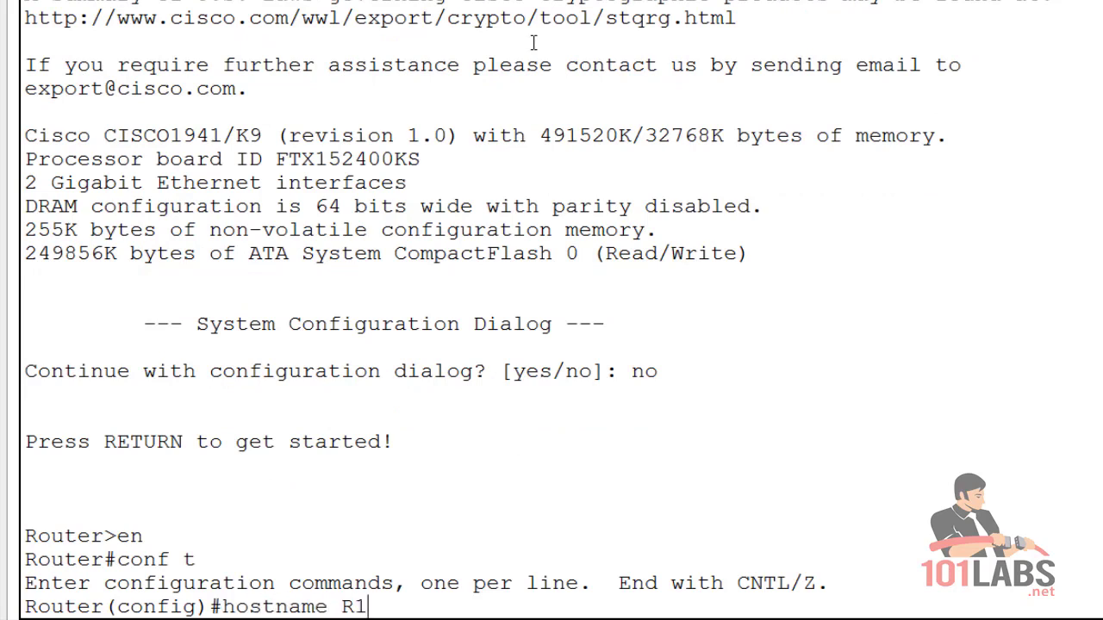
pyautogui.press('Return')
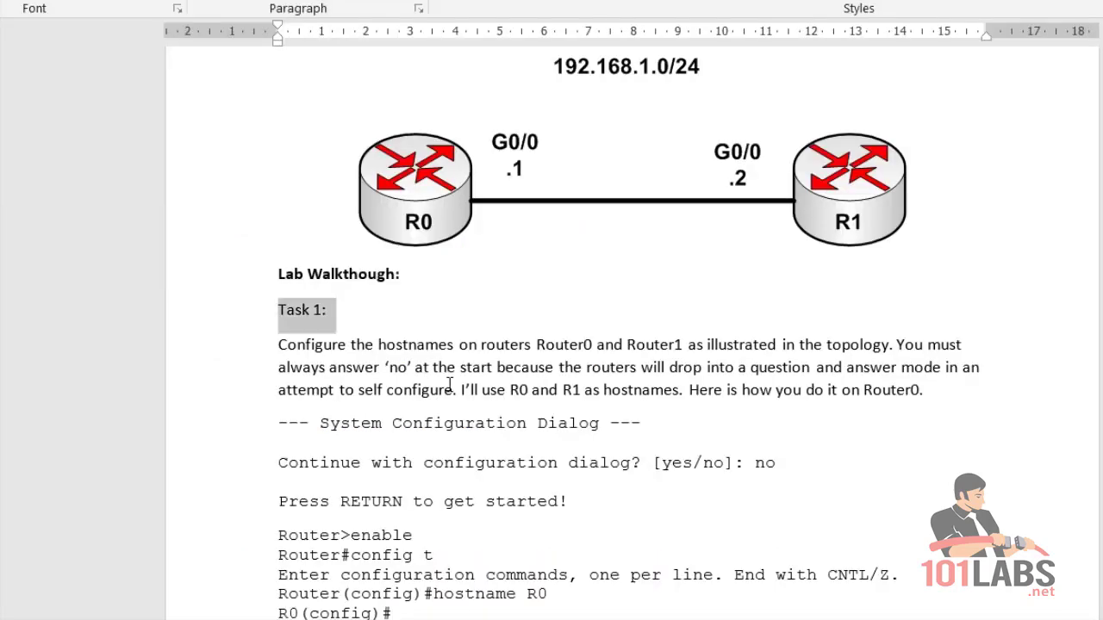
# Scroll to Task 2 and highlight the addressing instruction and R0's ip address line.
pyautogui.scroll(-1, 517, 468)
pyautogui.scroll(-10, 517, 468)
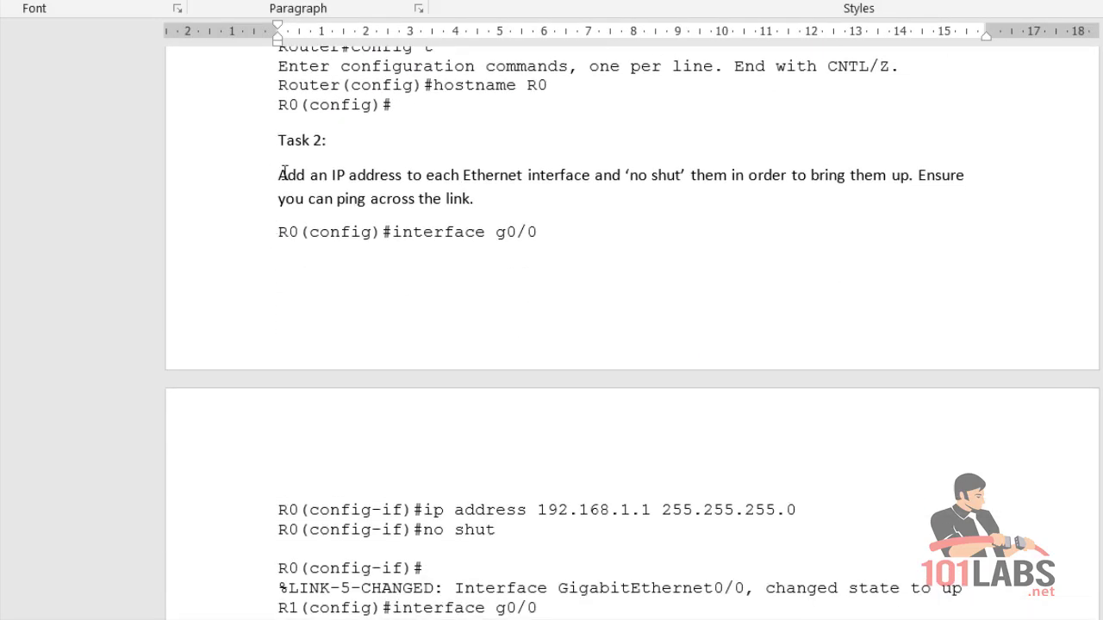
pyautogui.moveTo(283, 175); pyautogui.dragTo(729, 177)
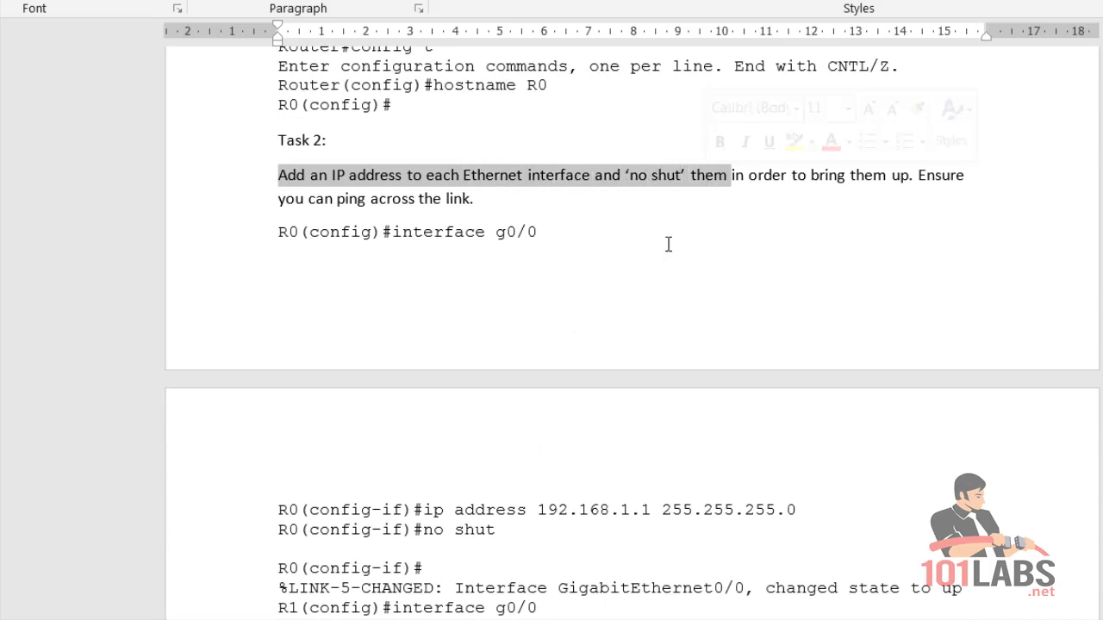
pyautogui.scroll(-4, 668, 245)
pyautogui.moveTo(799, 340); pyautogui.dragTo(521, 329)
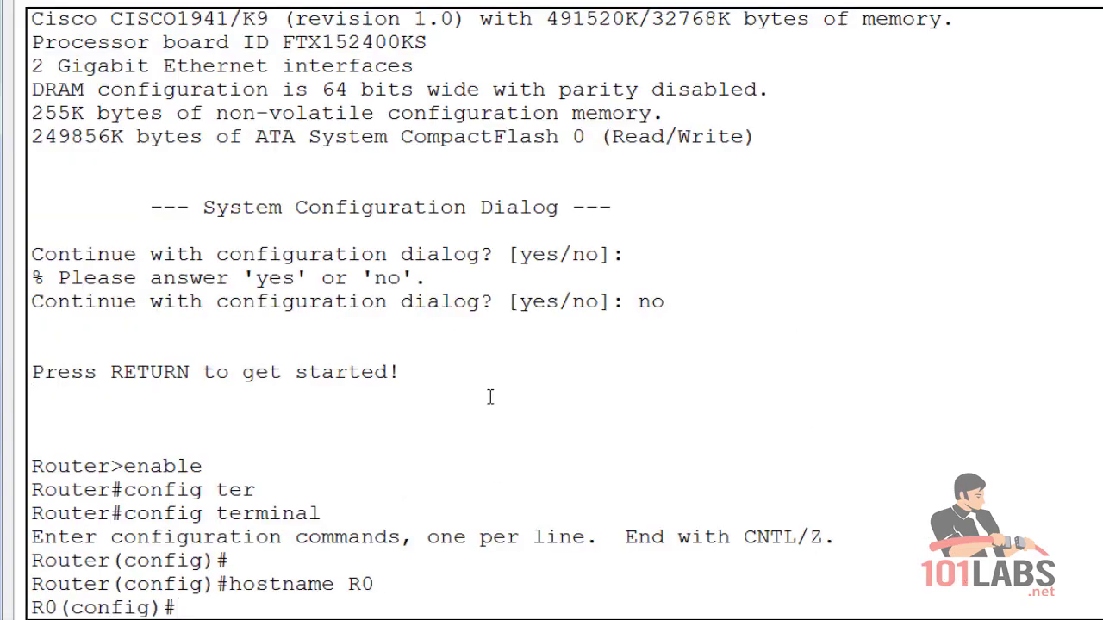
# Run 'interface ?' on R0 to list interface types, noting GigabitEthernet.
pyautogui.press('Return')
pyautogui.press('Return')
pyautogui.write('INTER')
pyautogui.press('BackSpace')
pyautogui.press('BackSpace')
pyautogui.press('BackSpace')
pyautogui.press('BackSpace')
pyautogui.press('BackSpace')
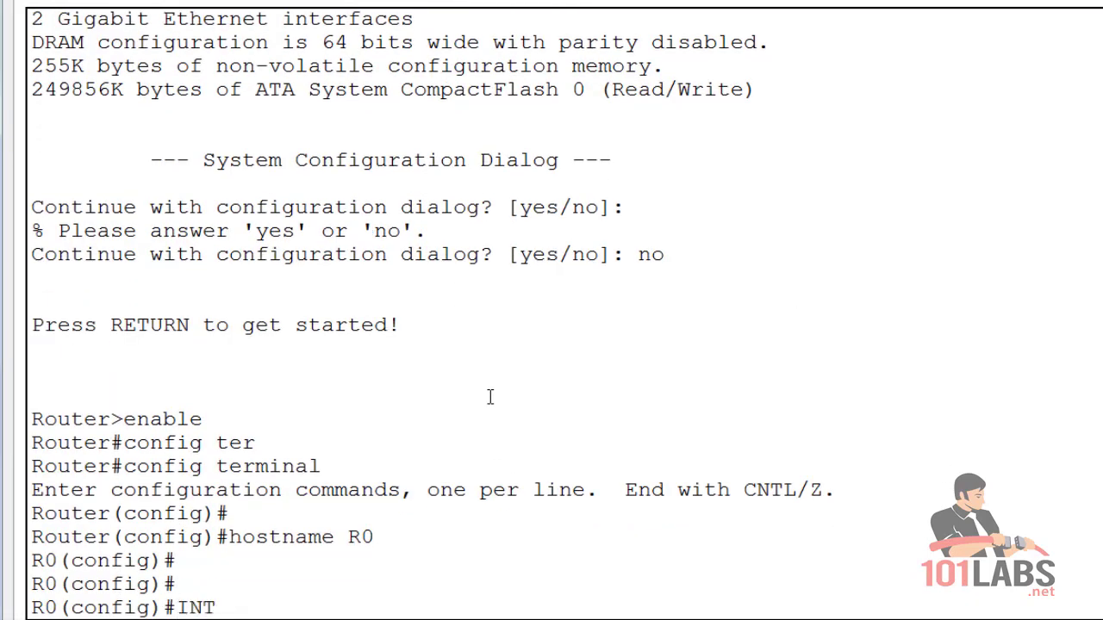
pyautogui.write('interface')
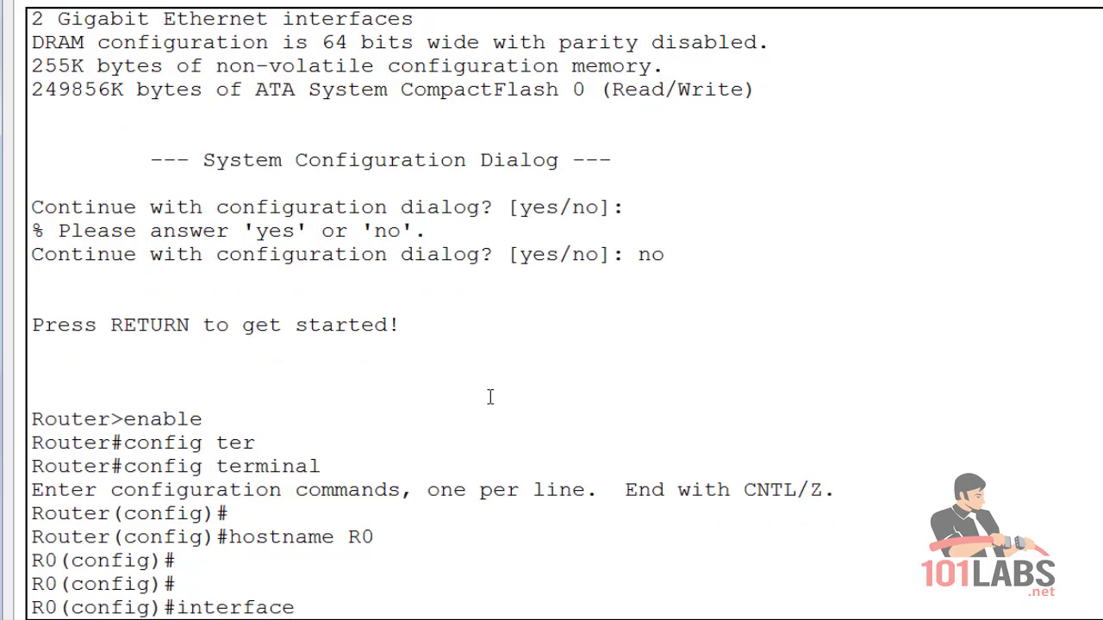
pyautogui.write(' ?')
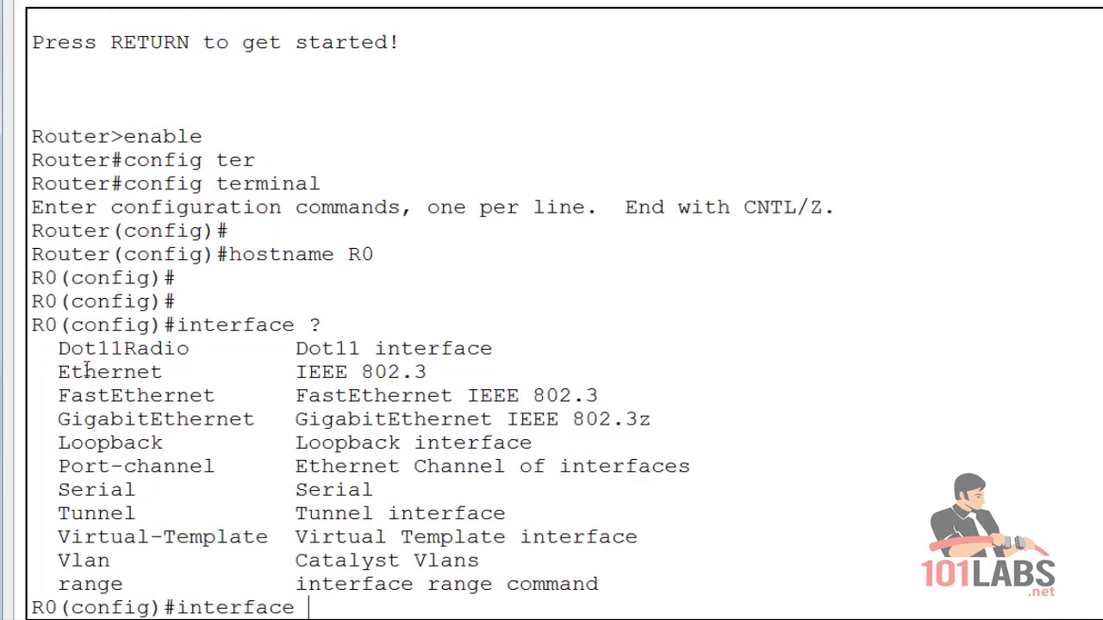
pyautogui.moveTo(57, 419); pyautogui.dragTo(254, 422)
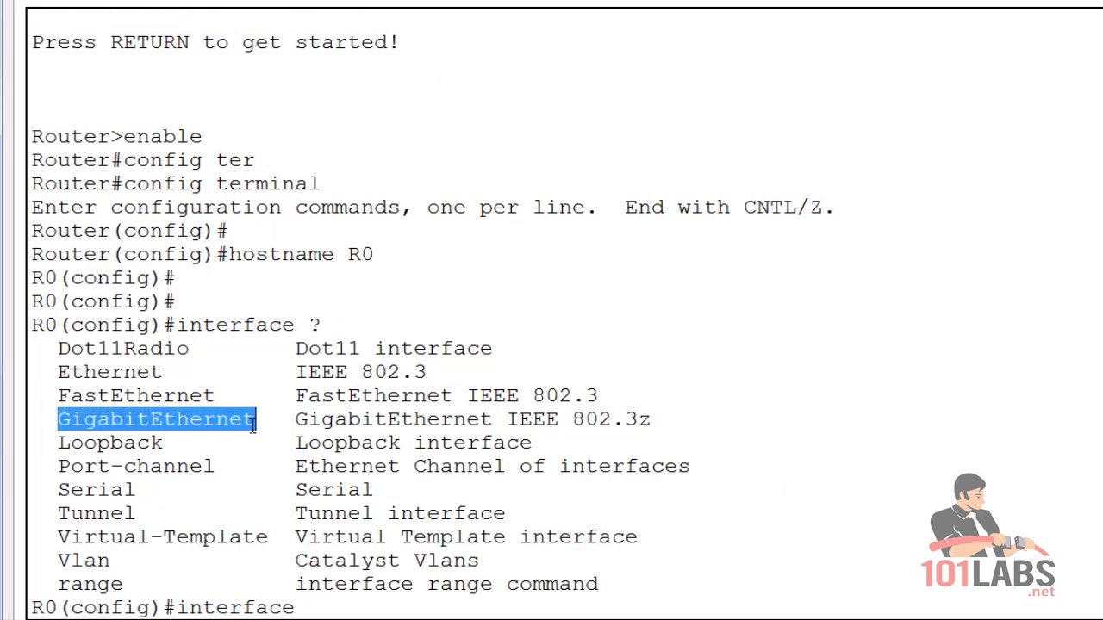
pyautogui.click(312, 608)
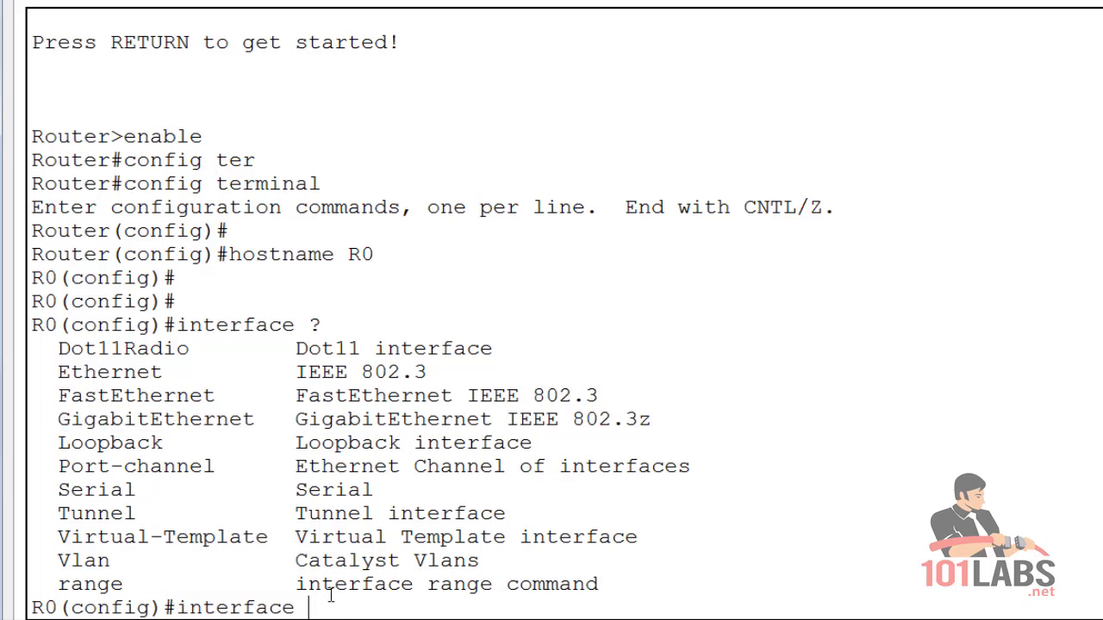
# Run 'show ip interface brief' to confirm GigabitEthernet0/0 is unassigned and administratively down.
pyautogui.press('BackSpace')
pyautogui.press('BackSpace')
pyautogui.press('BackSpace')
pyautogui.press('BackSpace')
pyautogui.press('BackSpace')
pyautogui.press('BackSpace')
pyautogui.press('BackSpace')
pyautogui.press('BackSpace')
pyautogui.press('BackSpace')
pyautogui.press('BackSpace')
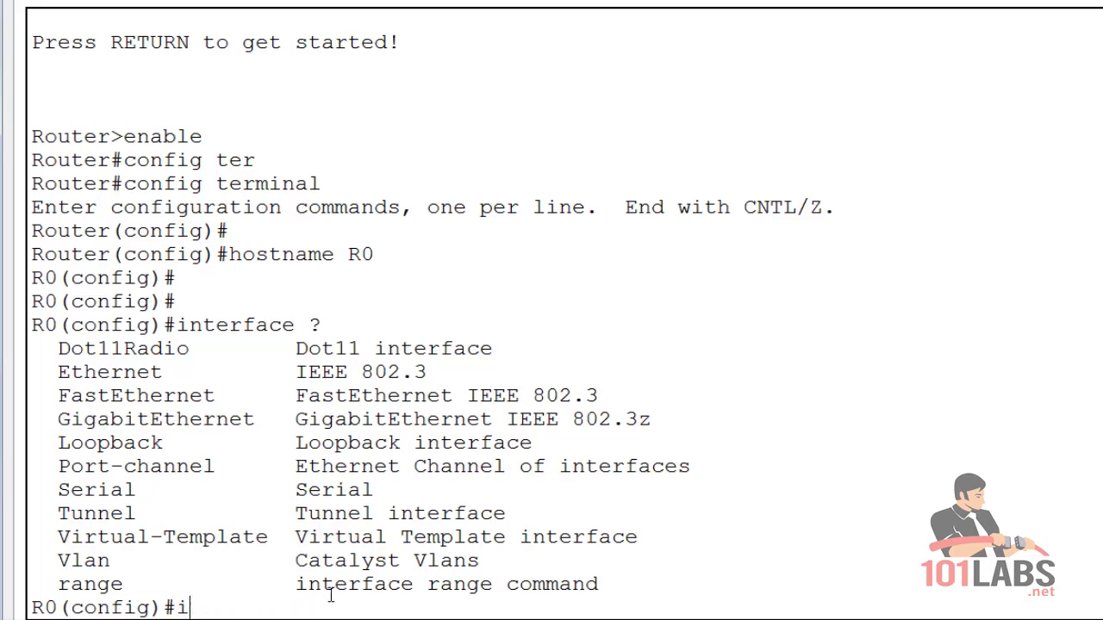
pyautogui.write('end')
pyautogui.press('Return')
pyautogui.write('show')
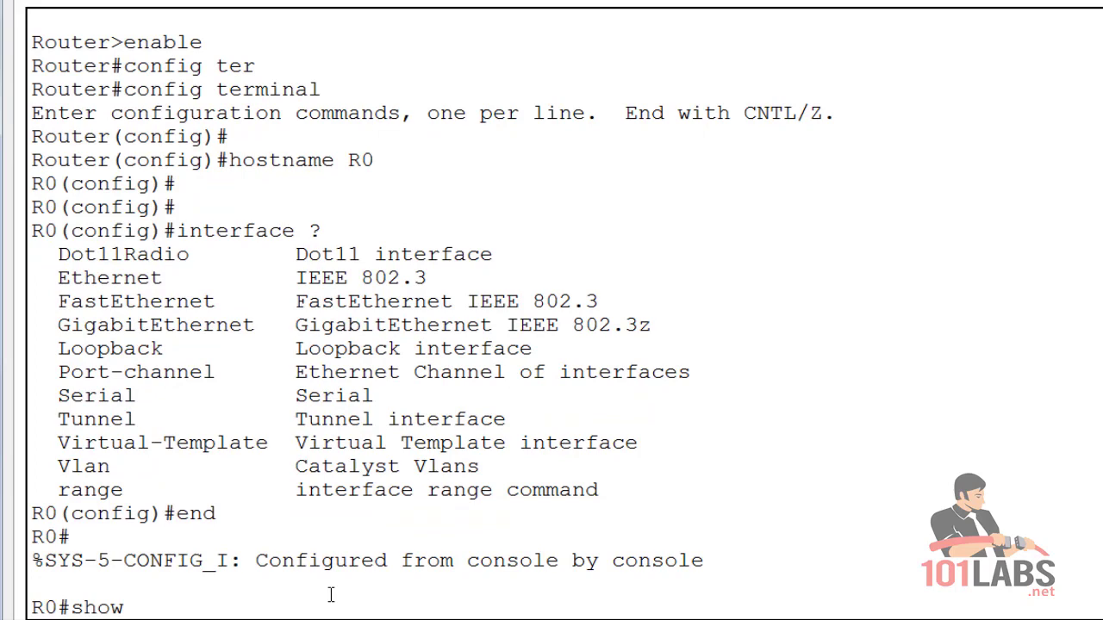
pyautogui.write(' ip interface')
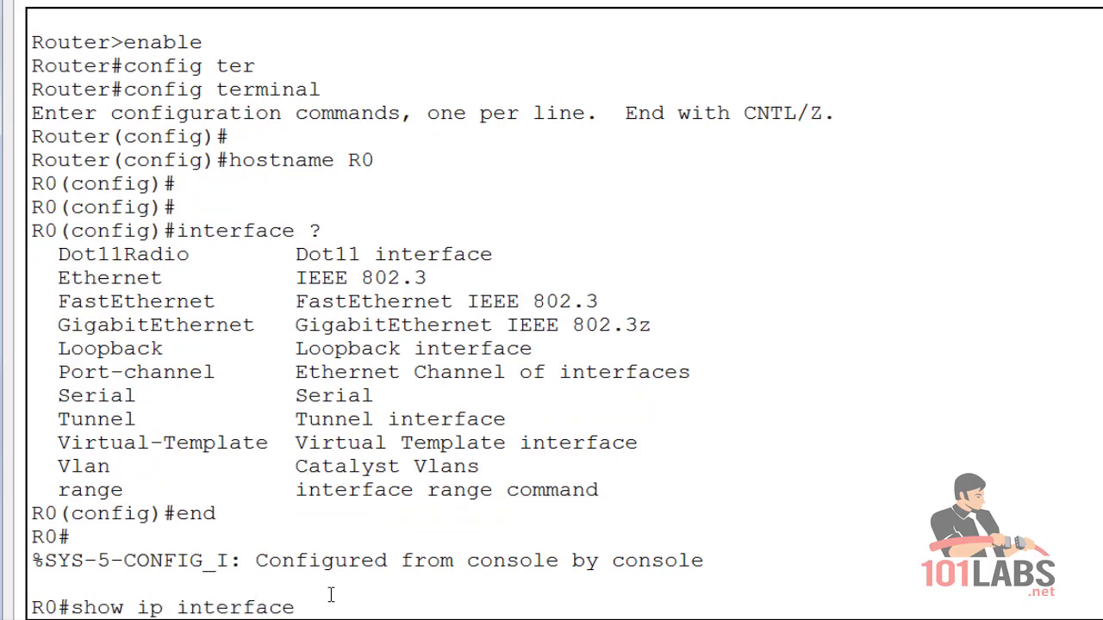
pyautogui.write(' brief')
pyautogui.press('Return')
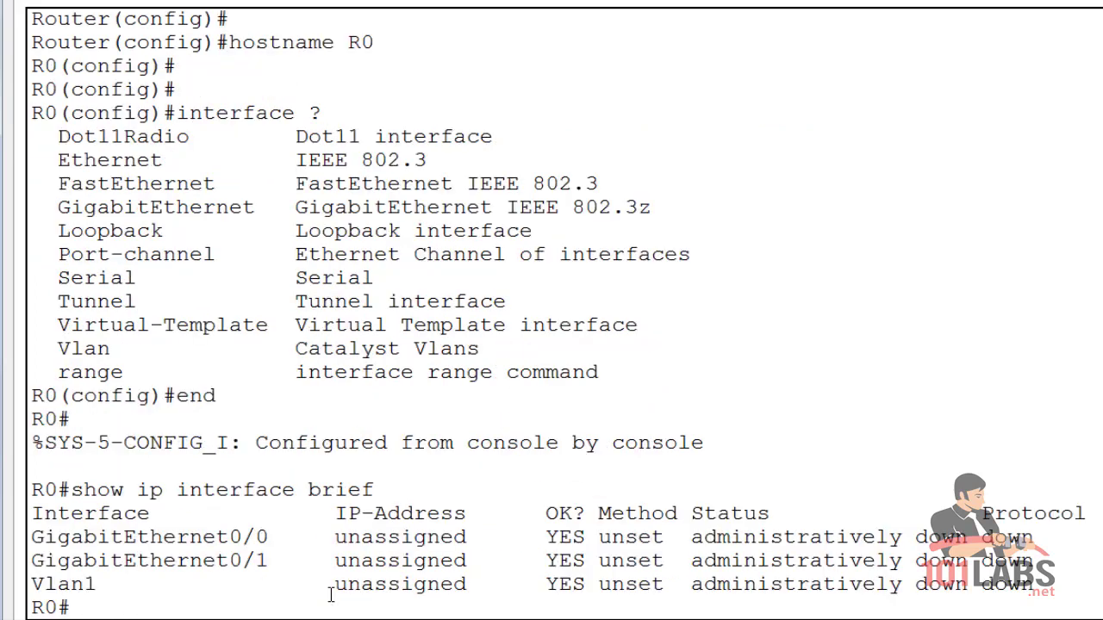
pyautogui.moveTo(269, 537); pyautogui.dragTo(33, 542)
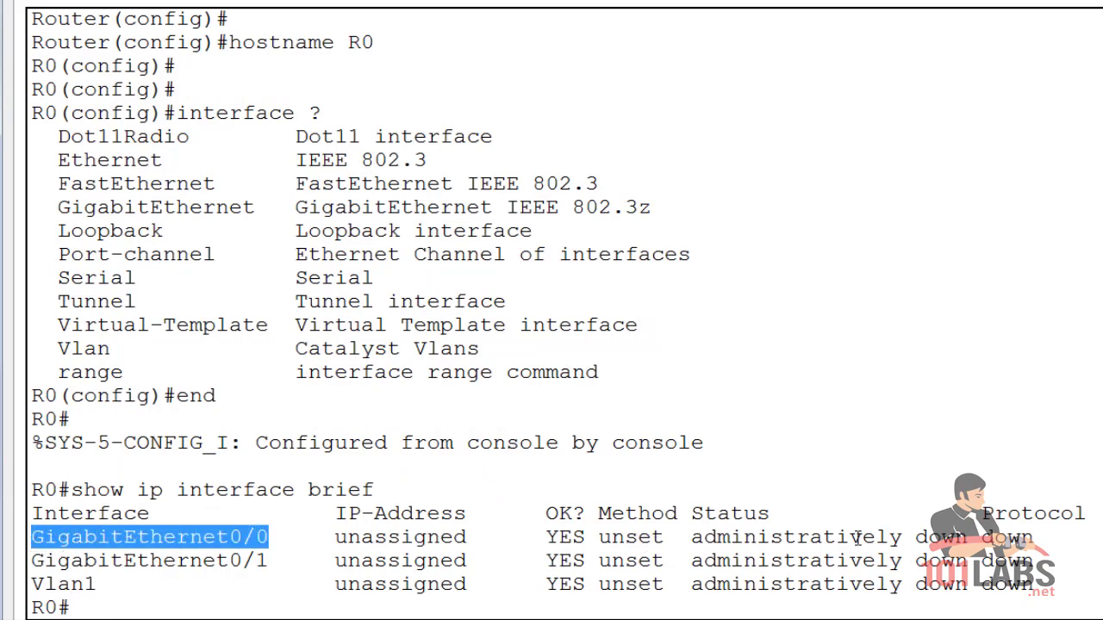
pyautogui.moveTo(1042, 543); pyautogui.dragTo(45, 551)
pyautogui.click(148, 601)
pyautogui.press('Return')
pyautogui.press('Return')
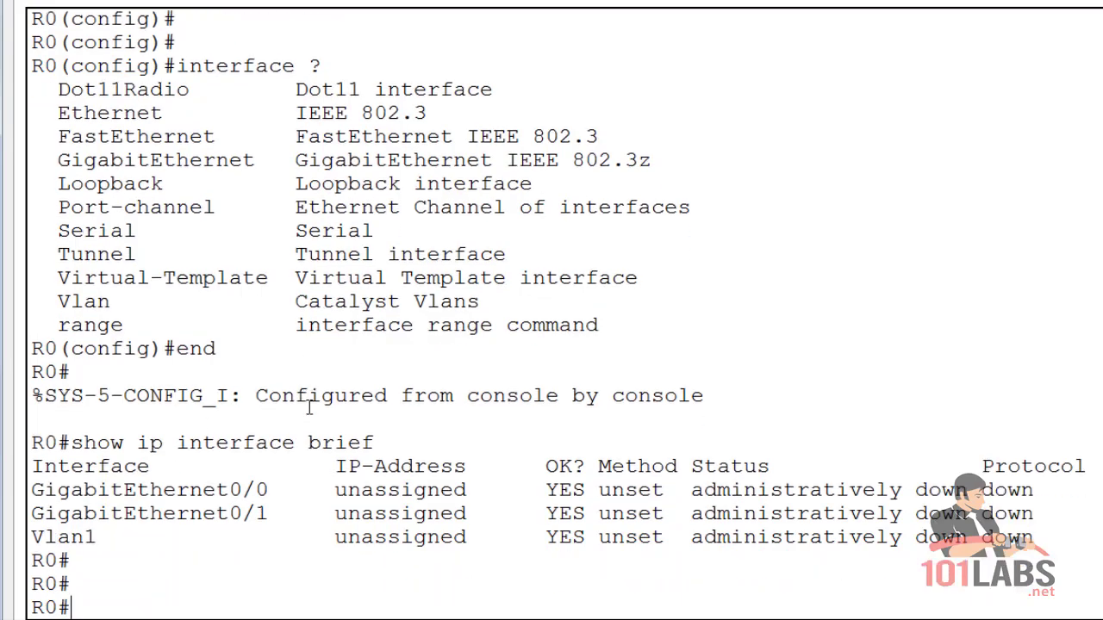
# Assign 192.168.1.1 255.255.255.0 to R0's GigabitEthernet0/0.
pyautogui.write('conf t')
pyautogui.press('Return')
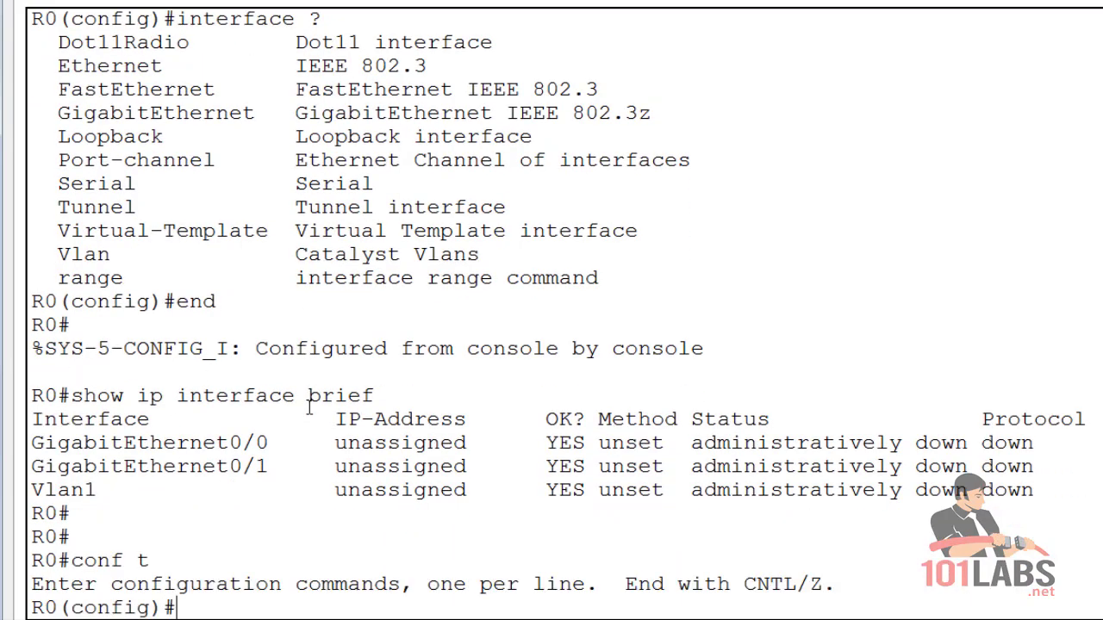
pyautogui.write('int g0/0')
pyautogui.press('Return')
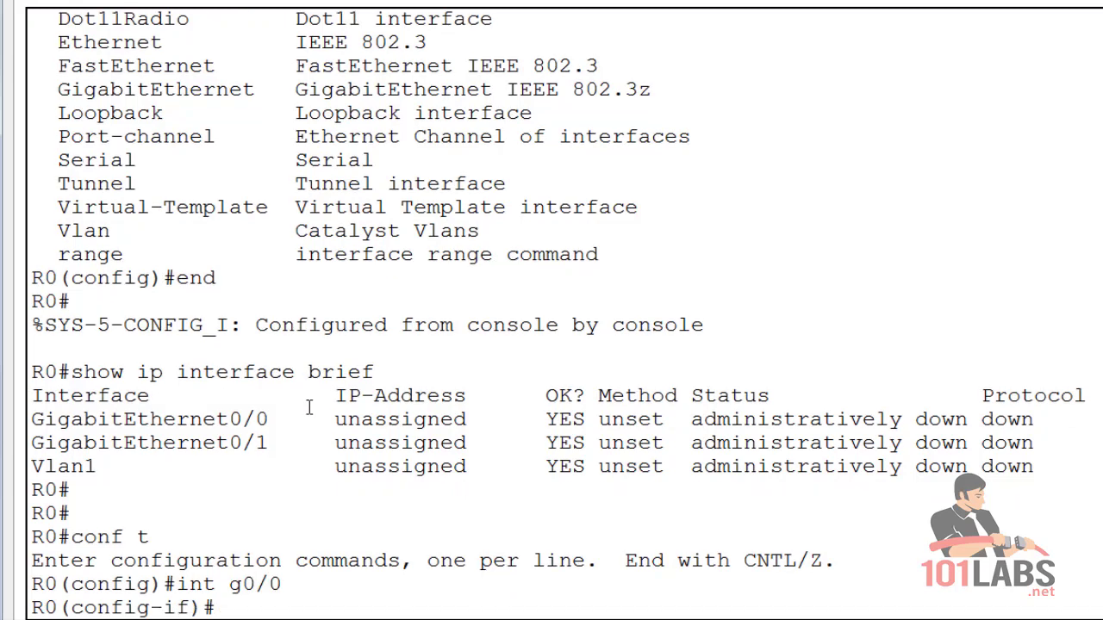
pyautogui.write('ip address')
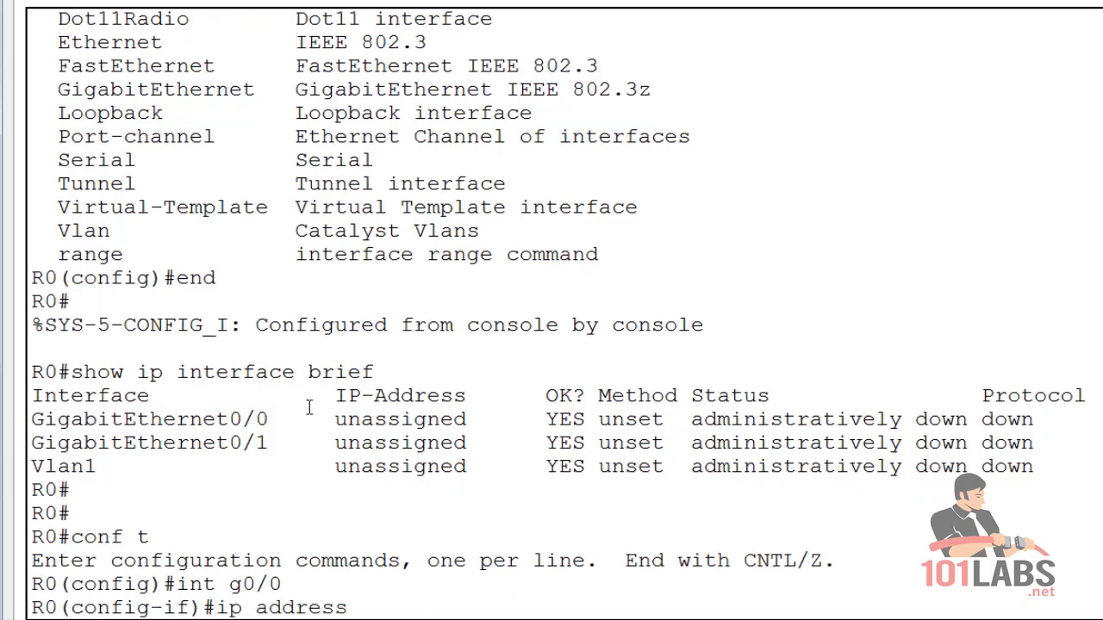
pyautogui.write(' 192.168.1.1 2')
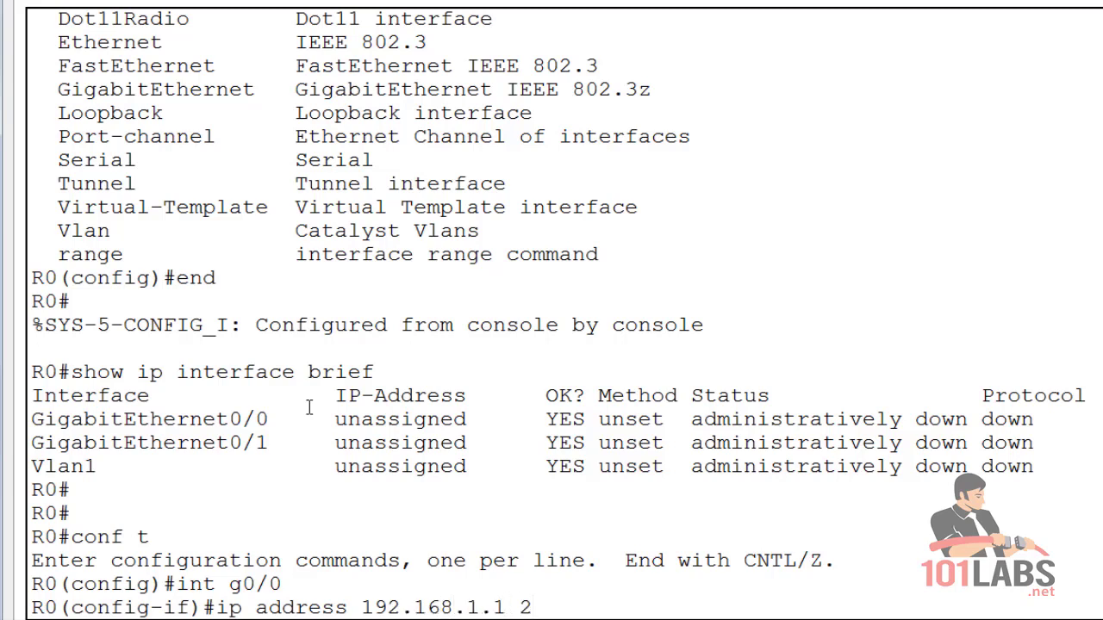
pyautogui.write('55.255.255')
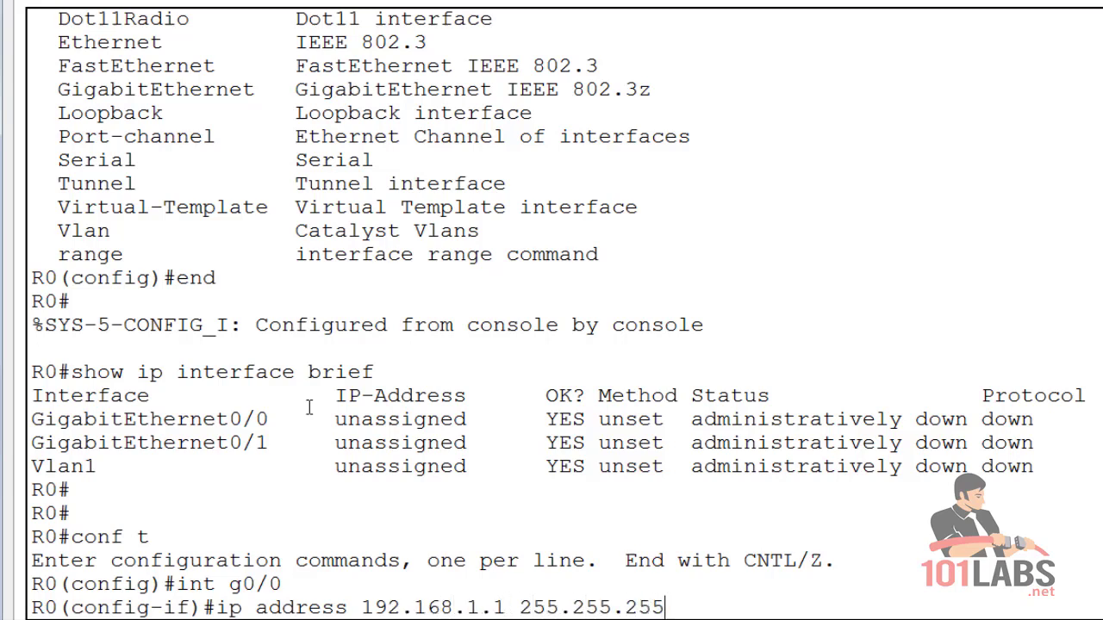
pyautogui.write('.0')
pyautogui.press('Return')
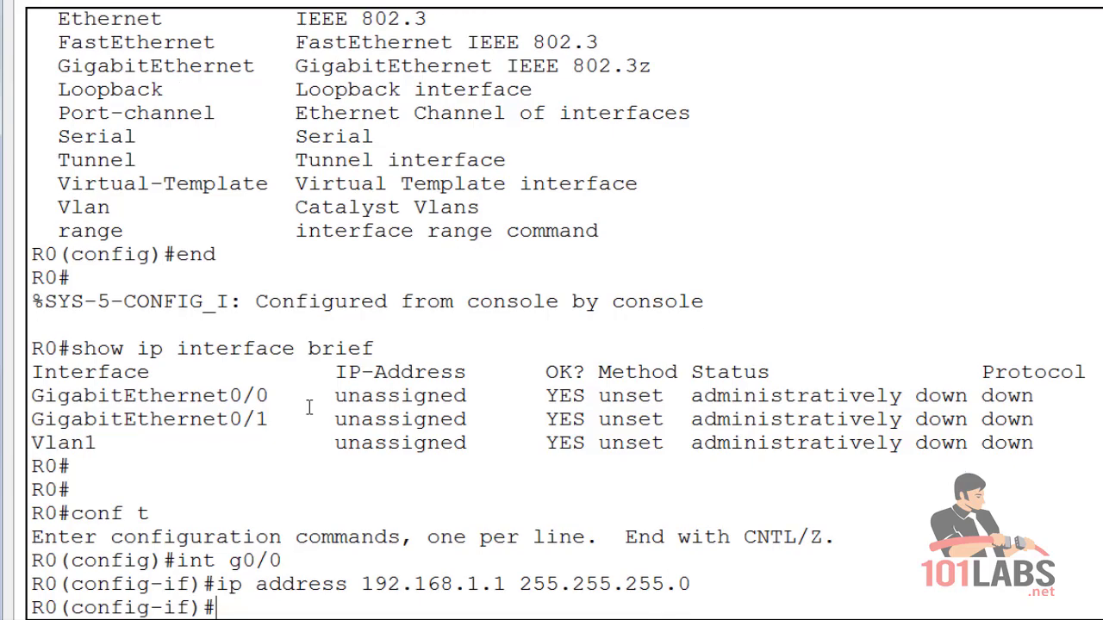
# Enable R0's GigabitEthernet0/0 with no shutdown and type end.
pyautogui.write('no shut')
pyautogui.press('Tab')
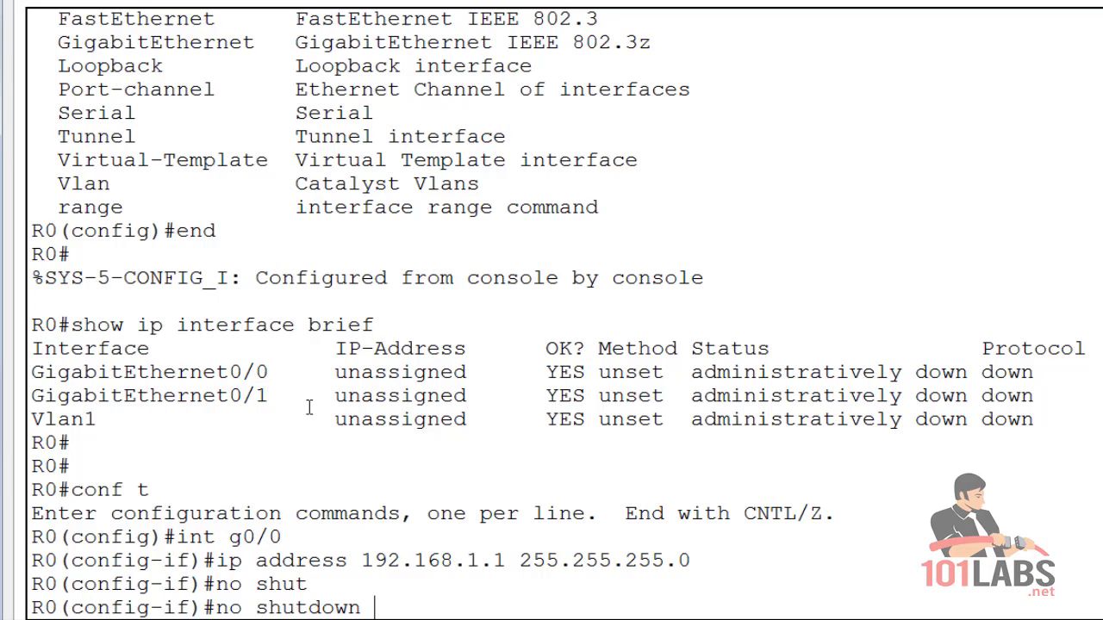
pyautogui.press('Return')
pyautogui.press('Return')
pyautogui.press('Return')
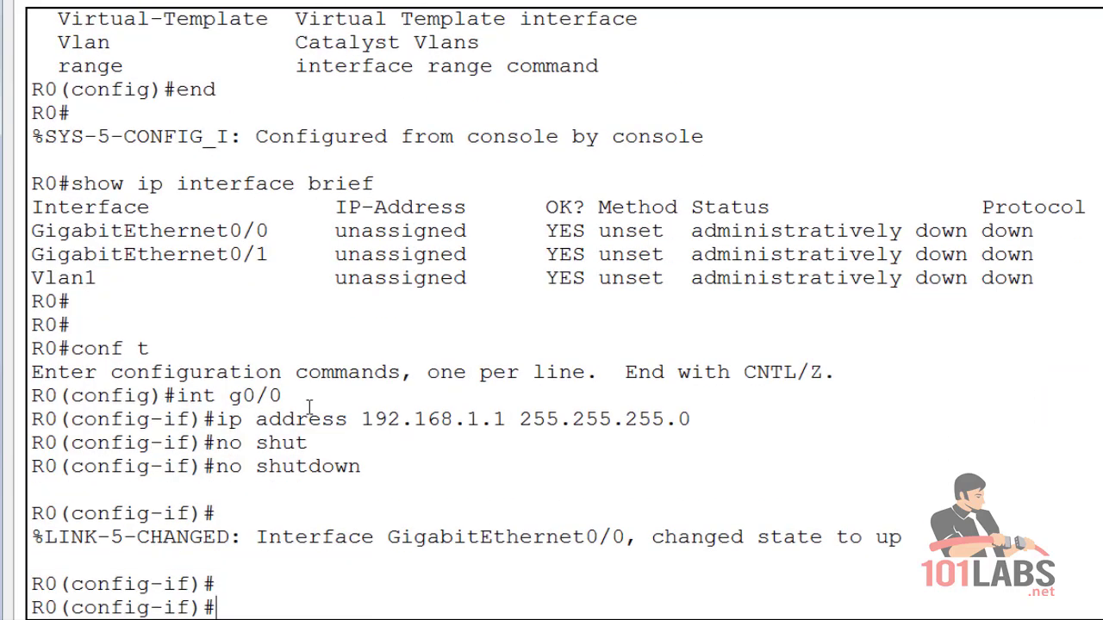
pyautogui.write('end')
pyautogui.press('Return')
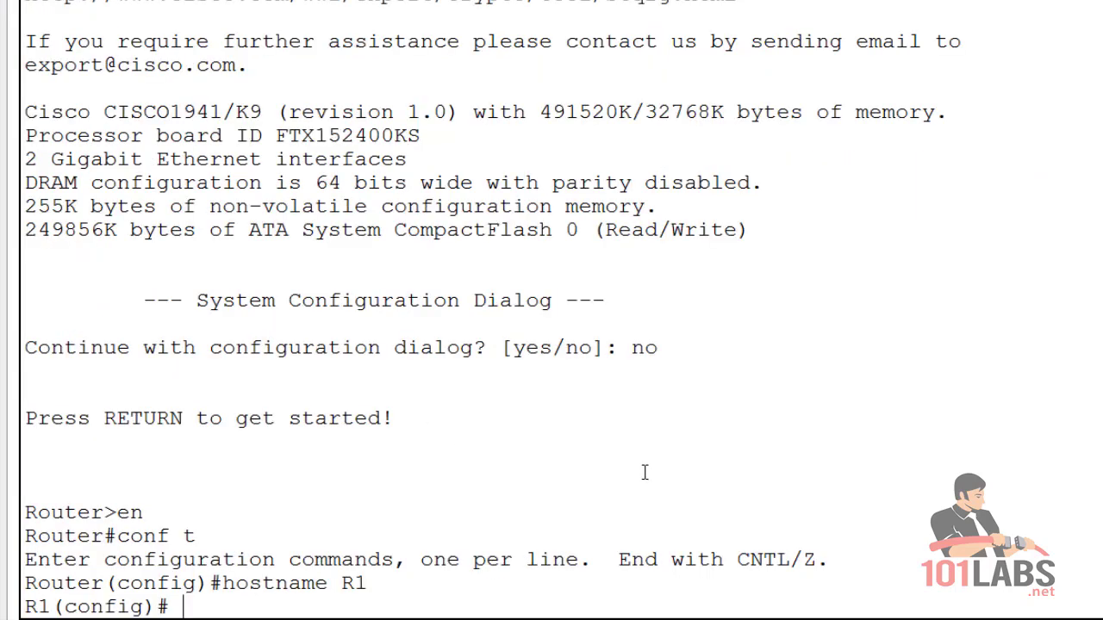
# Assign 192.168.1.2 255.255.255.0 to R1's GigabitEthernet0/0.
pyautogui.press('Return')
pyautogui.press('Return')
pyautogui.write('c')
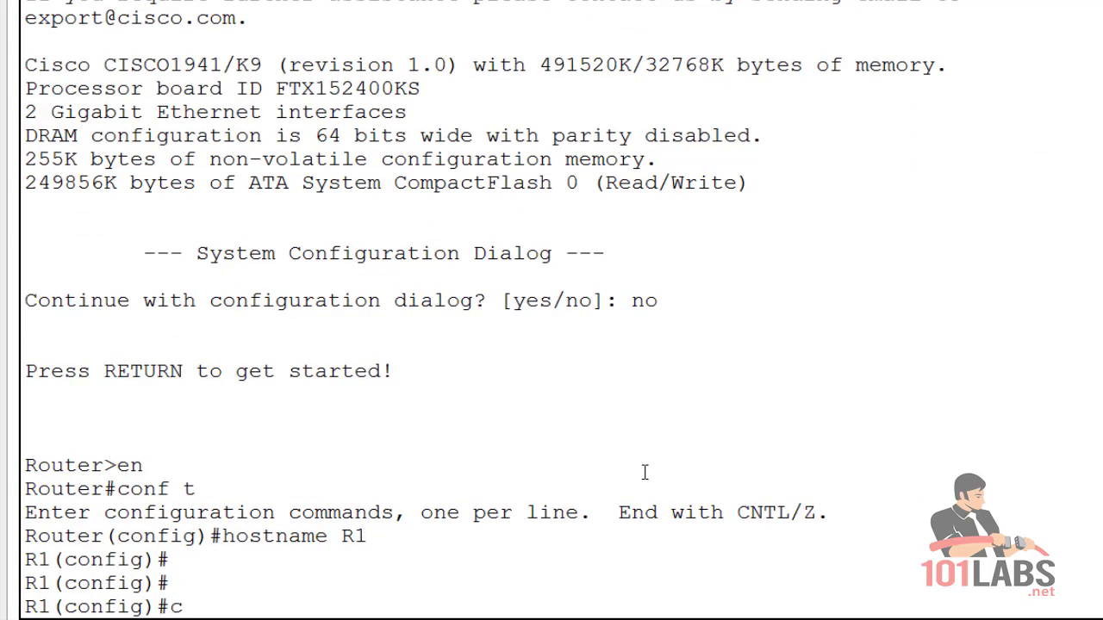
pyautogui.write('onf t')
pyautogui.press('Return')
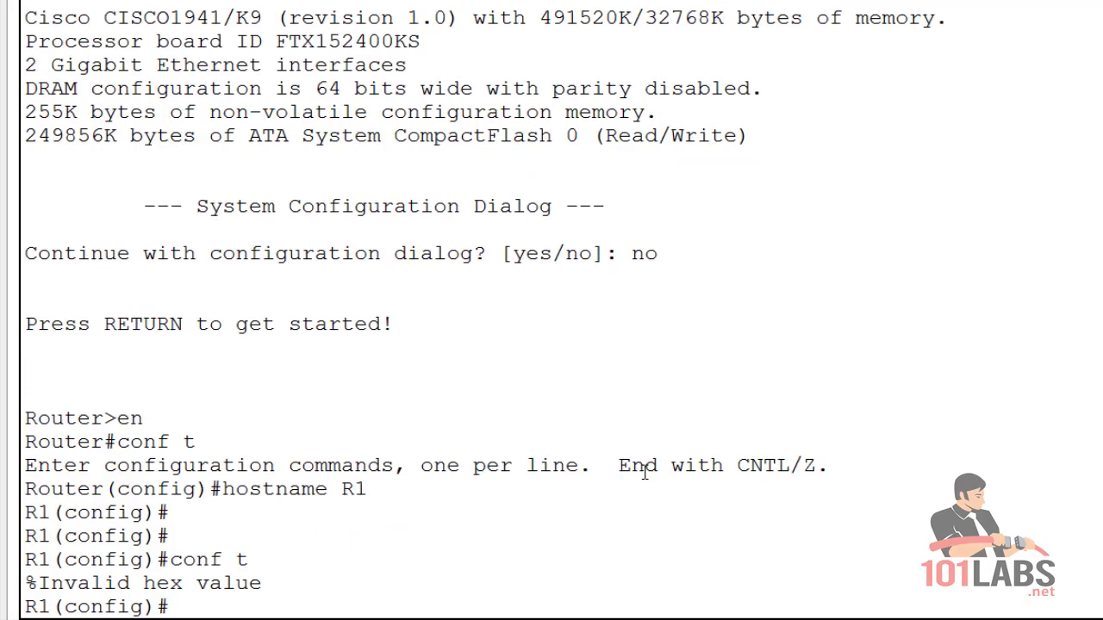
pyautogui.press('Return')
pyautogui.press('Return')
pyautogui.write('int')
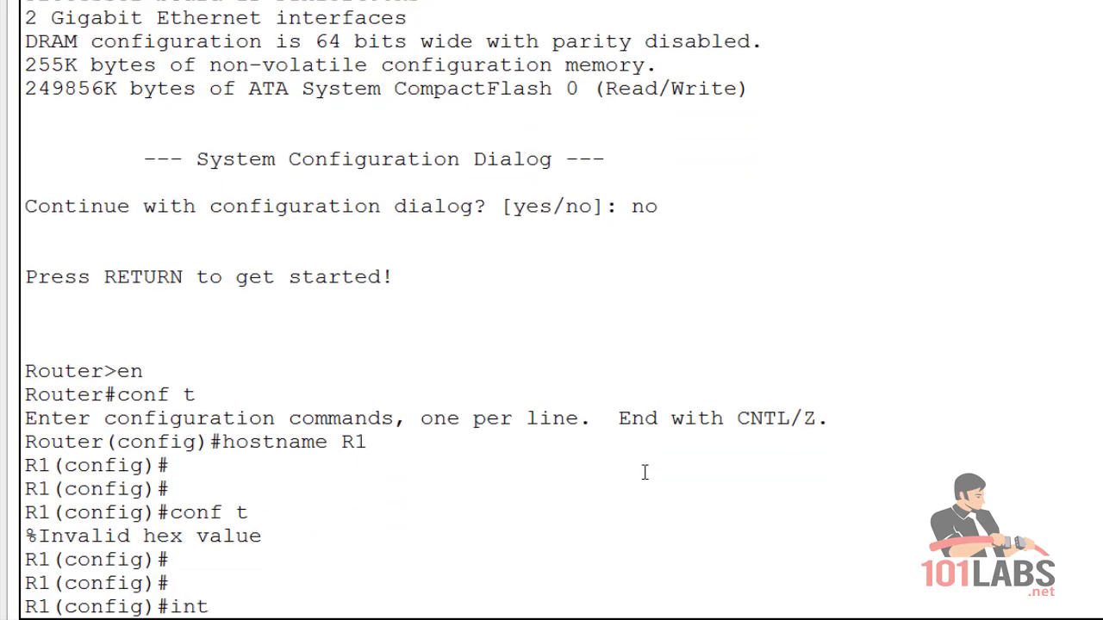
pyautogui.write(' g0/0')
pyautogui.press('Return')
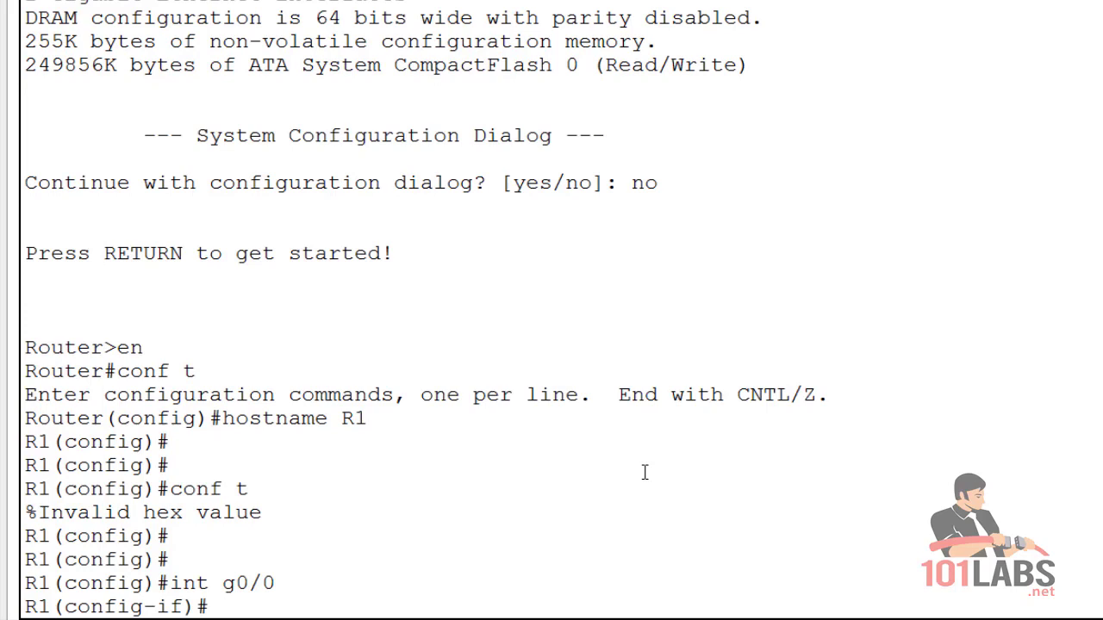
pyautogui.write('ip add 192.168.1')
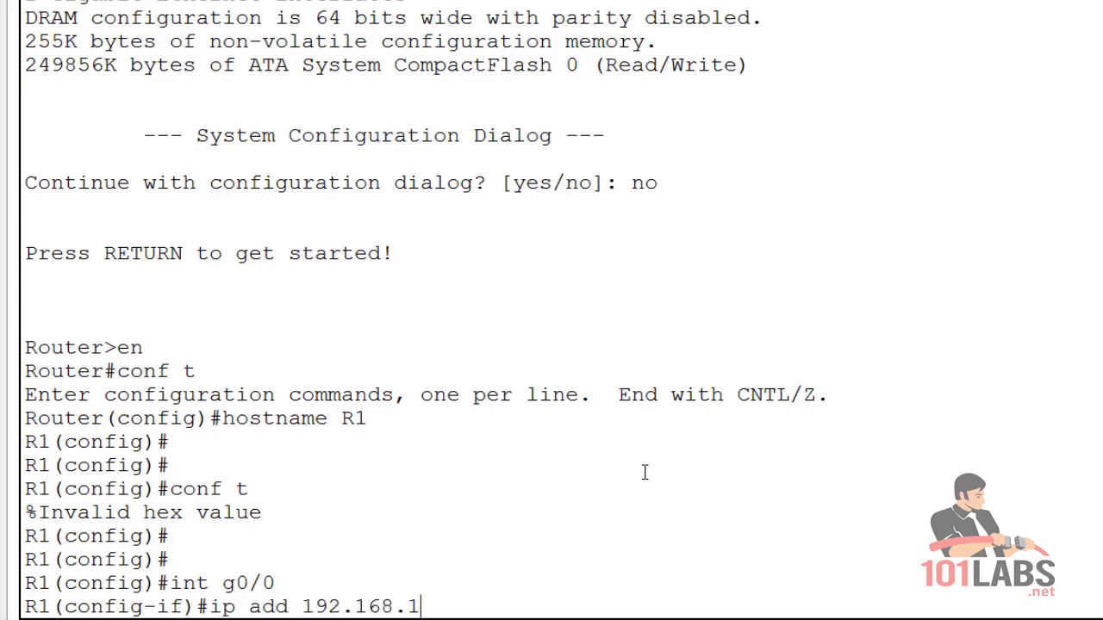
pyautogui.write('.2 255.25')
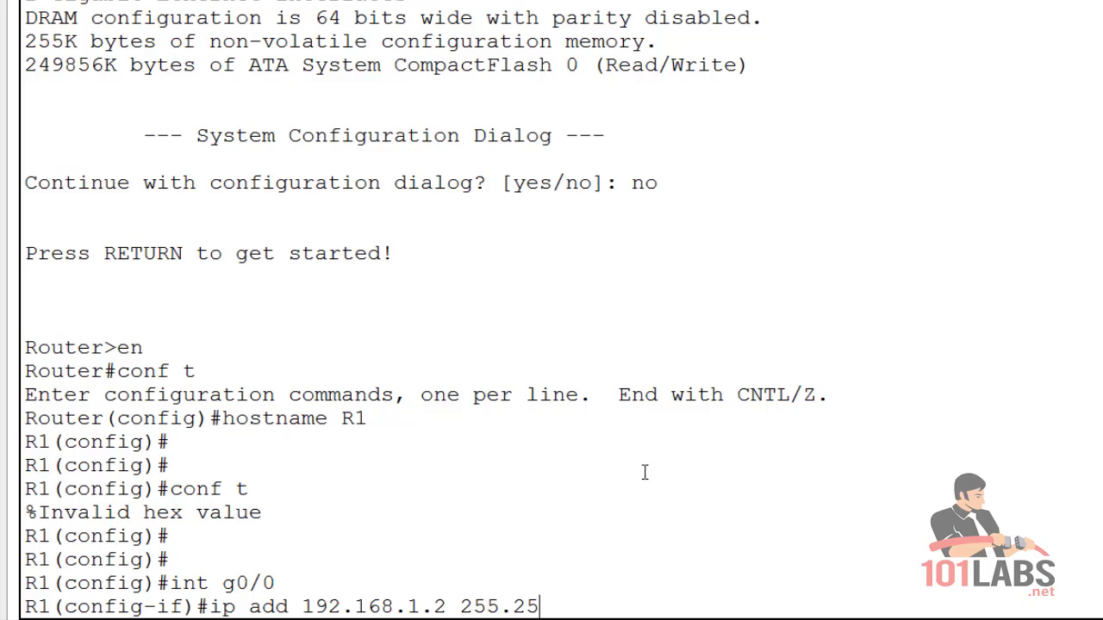
pyautogui.write('5.255.0')
pyautogui.press('Return')
# Enable R1's GigabitEthernet0/0 with no shut and return with end.
pyautogui.write('no shu')
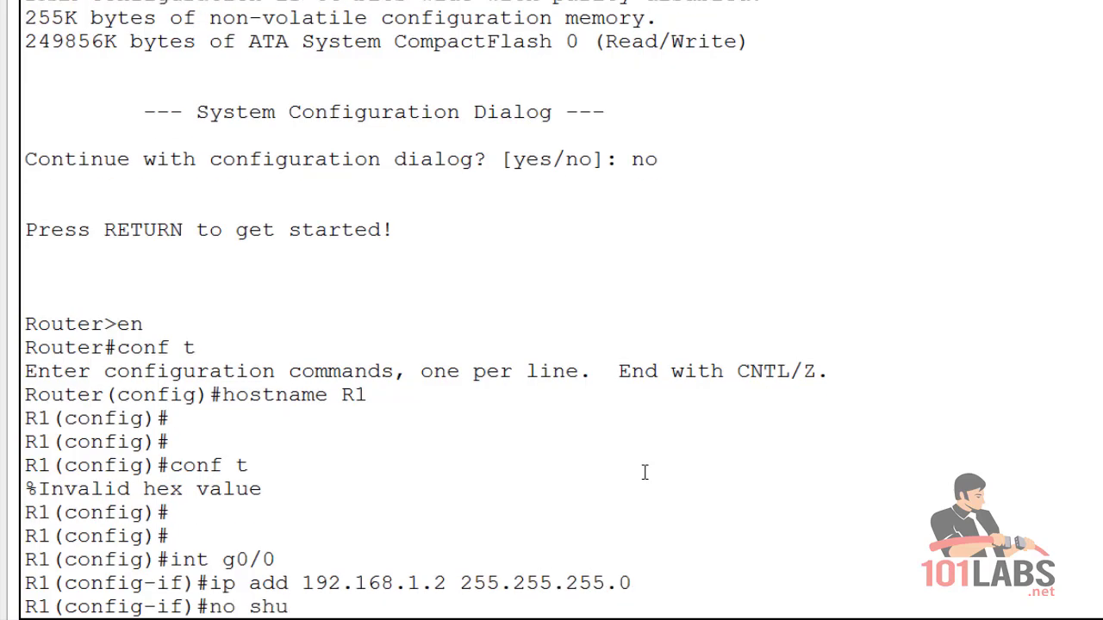
pyautogui.write('t')
pyautogui.press('Return')
pyautogui.press('Return')
pyautogui.press('Return')
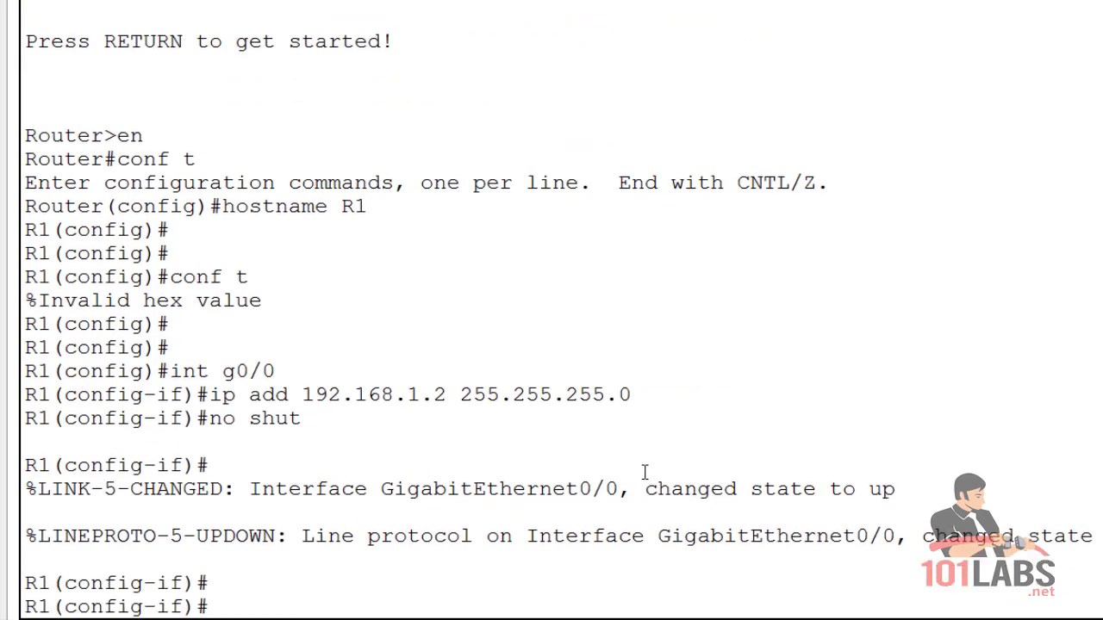
pyautogui.write('end')
pyautogui.press('Return')
pyautogui.press('Return')
pyautogui.press('Return')
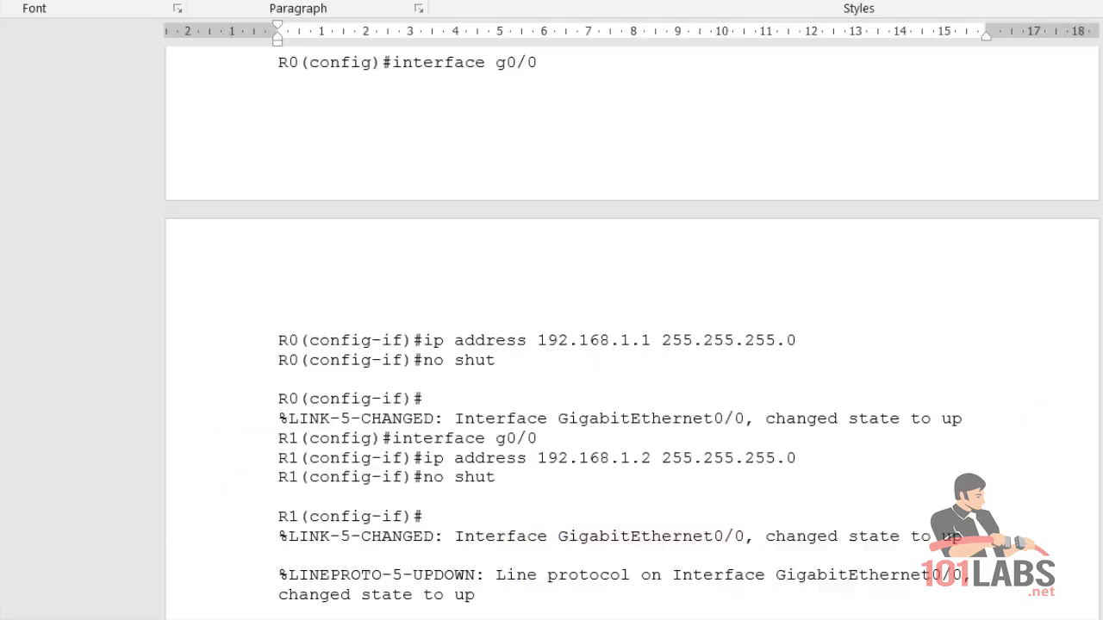
pyautogui.click(258, 368)
pyautogui.scroll(-3, 394, 492)
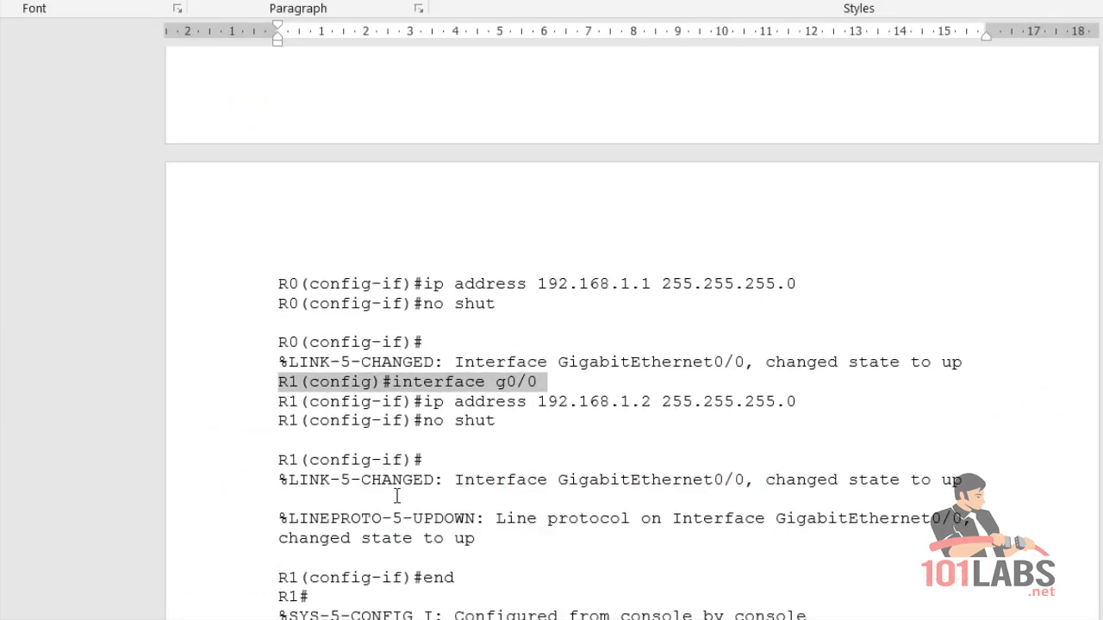
pyautogui.scroll(-4, 404, 521)
pyautogui.moveTo(490, 316); pyautogui.dragTo(274, 317)
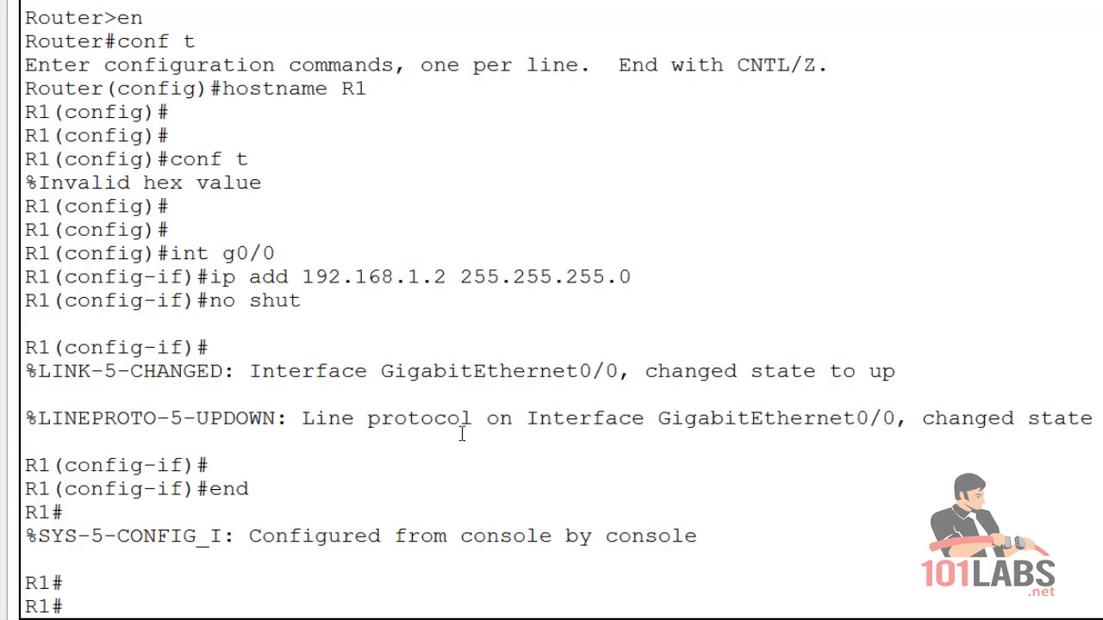
# Ping 192.168.1.1 from R1 and highlight the 80 percent (4/5) success rate.
pyautogui.press('Return')
pyautogui.press('Return')
pyautogui.write('ping 1')
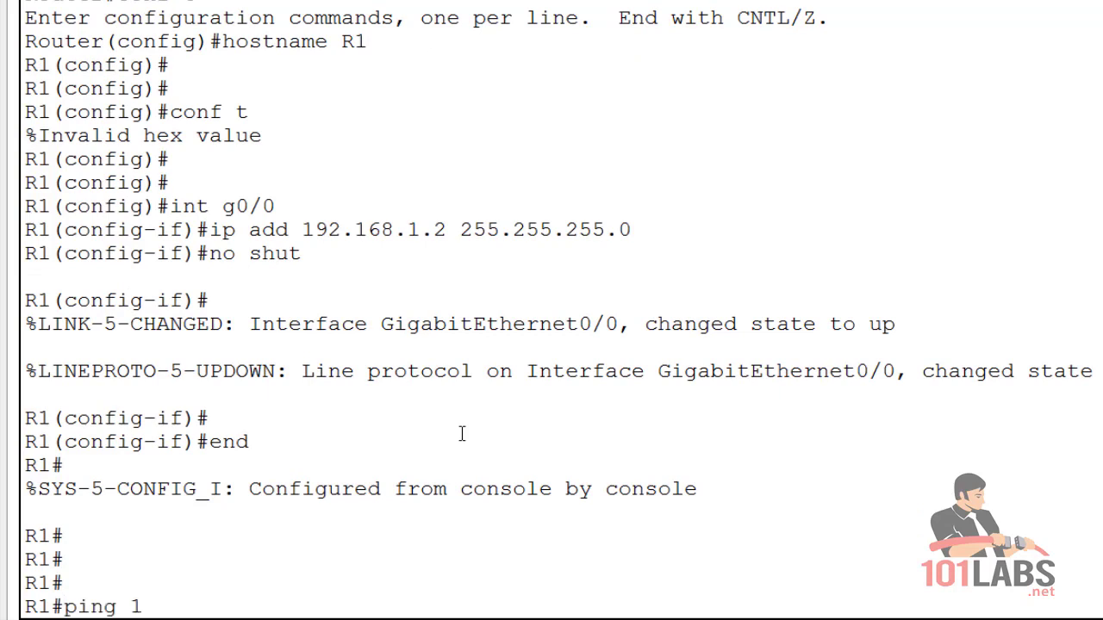
pyautogui.write('92.168.1.0')
pyautogui.press('BackSpace')
pyautogui.write('1')
pyautogui.press('Return')
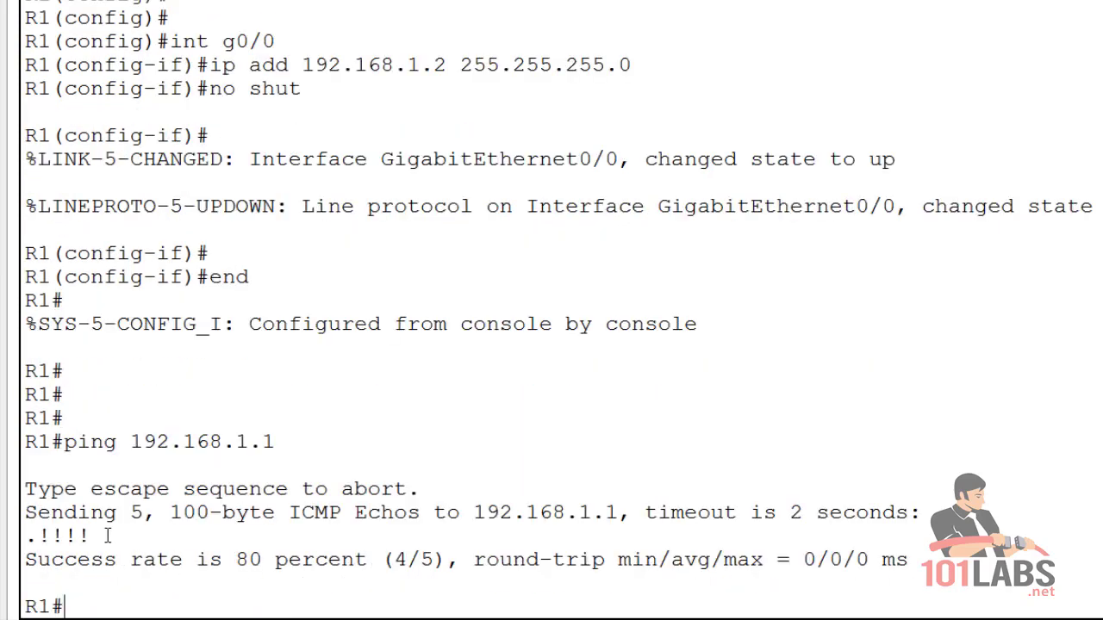
pyautogui.moveTo(461, 561); pyautogui.dragTo(24, 531)
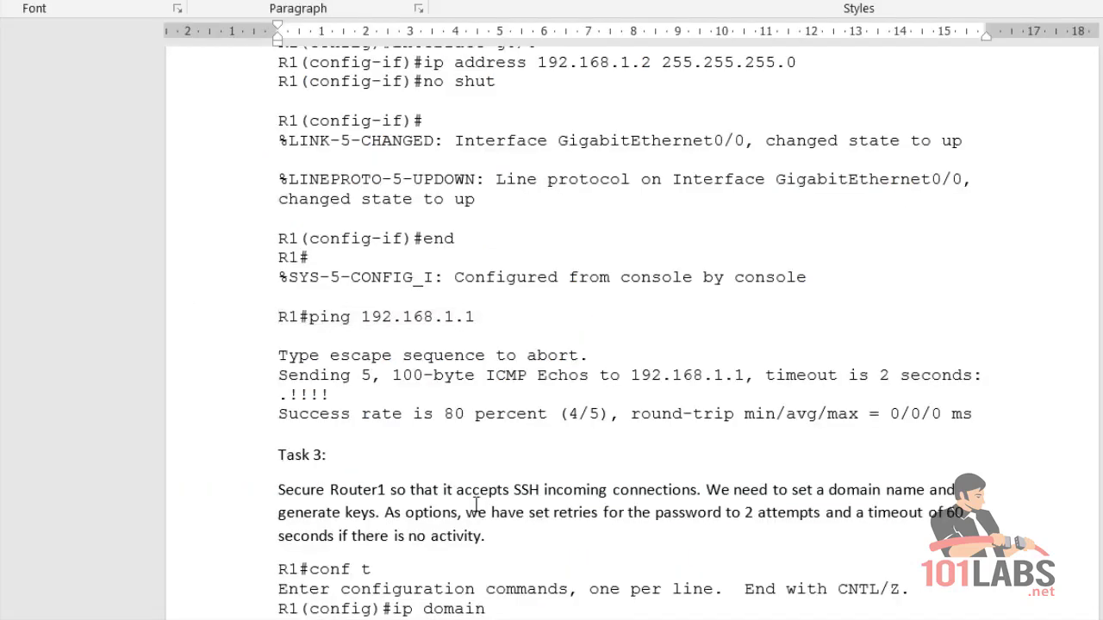
# Delete the two incomplete ip domain lines and the domain-lookup help line, then mark 'ip domain-name 101labs.net'.
pyautogui.scroll(-4, 463, 514)
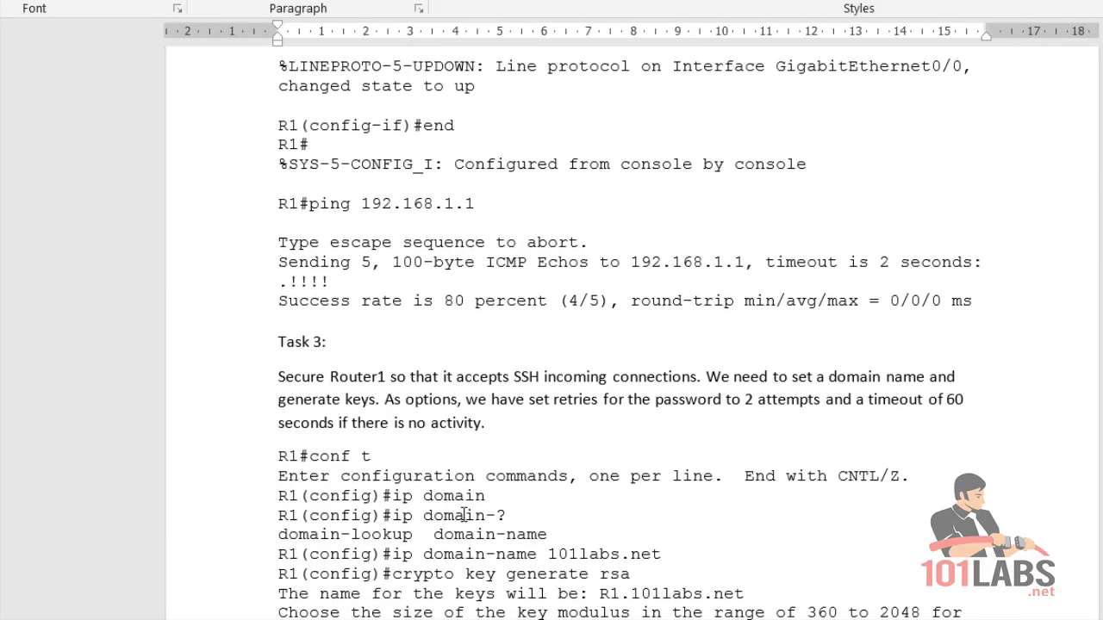
pyautogui.scroll(-2, 463, 514)
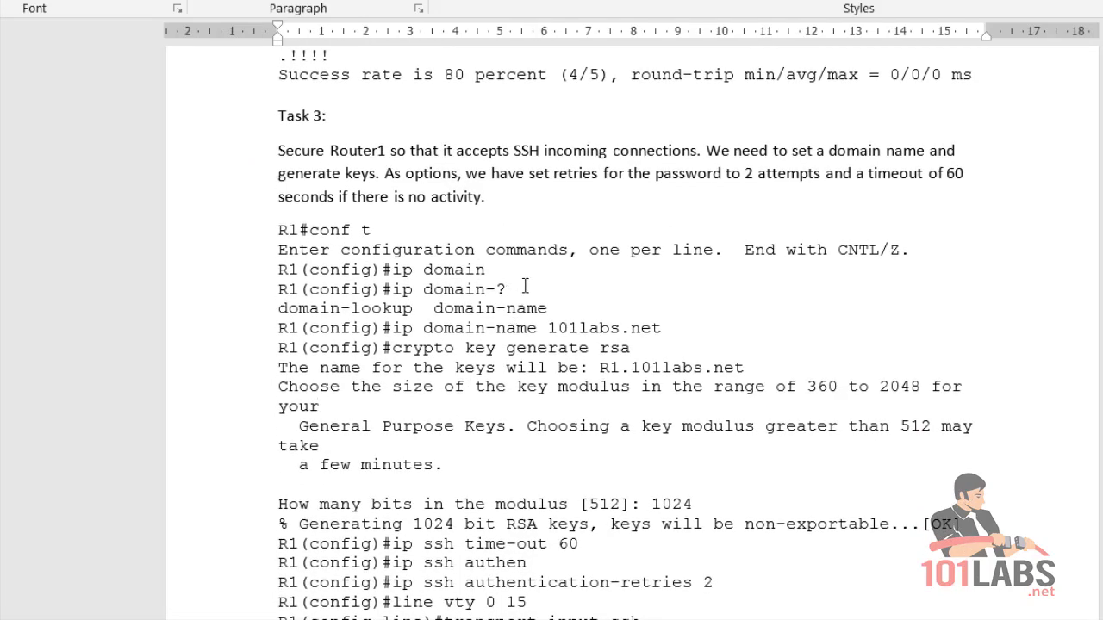
pyautogui.moveTo(524, 288); pyautogui.dragTo(276, 273)
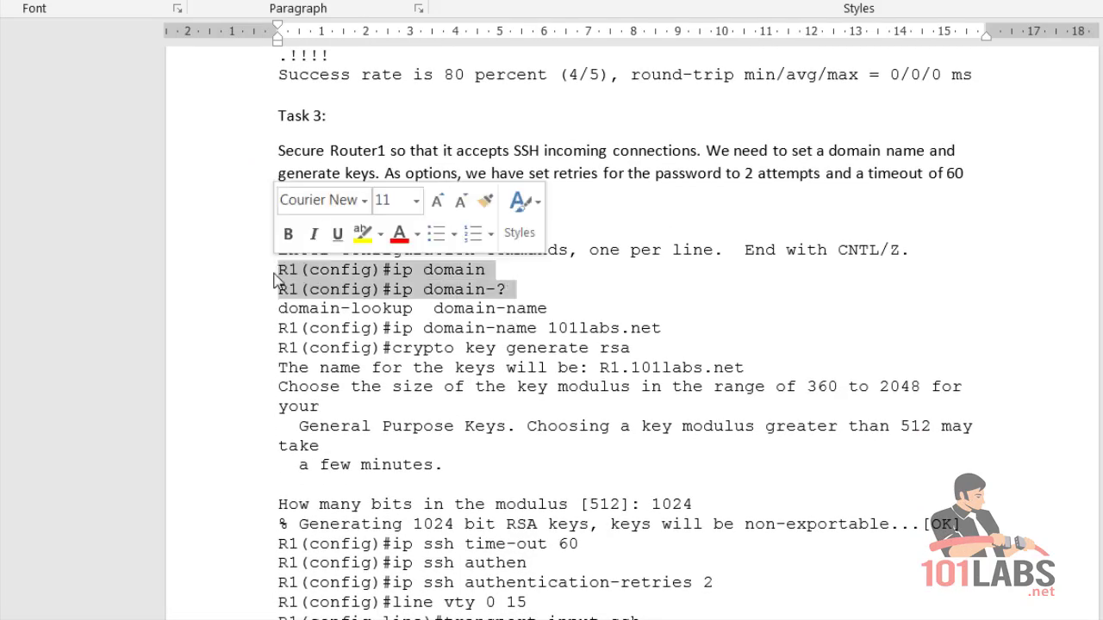
pyautogui.press('Delete')
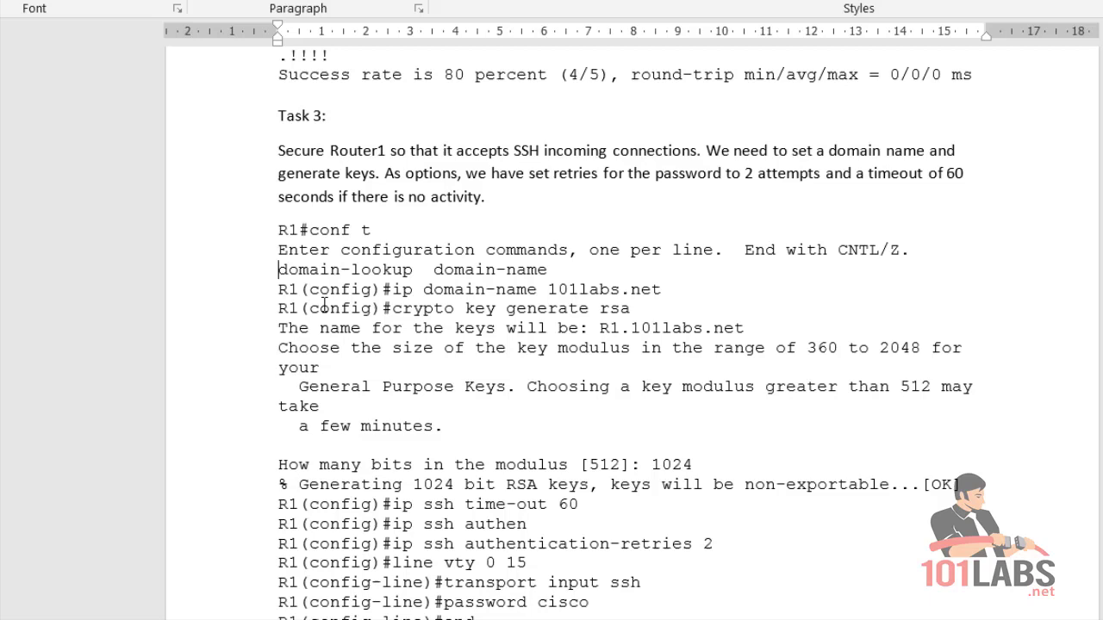
pyautogui.moveTo(566, 270); pyautogui.dragTo(278, 272)
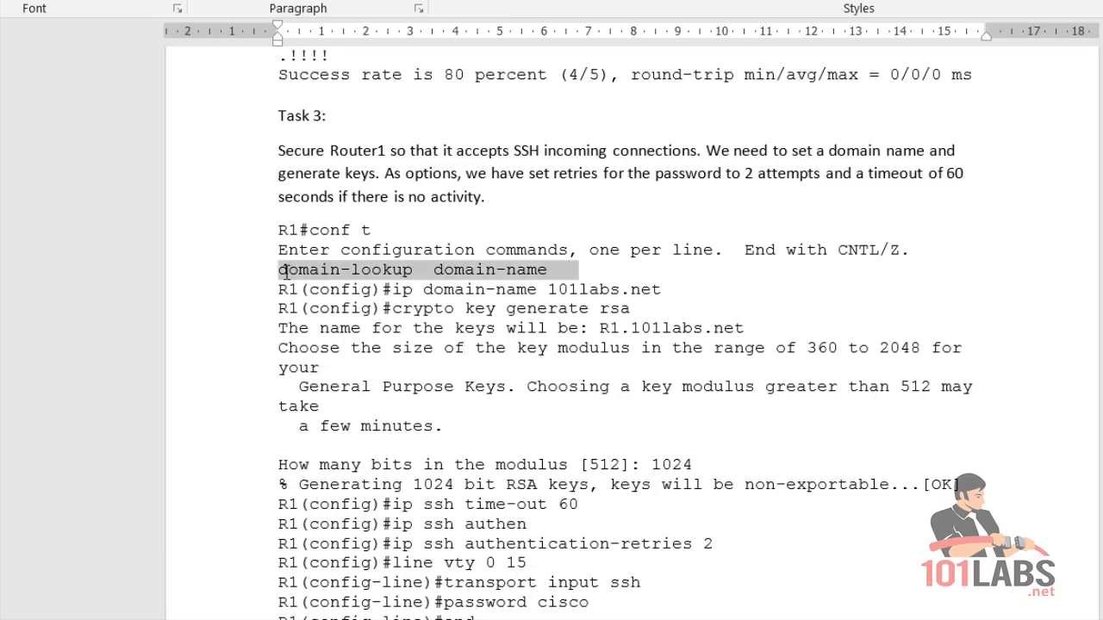
pyautogui.press('Delete')
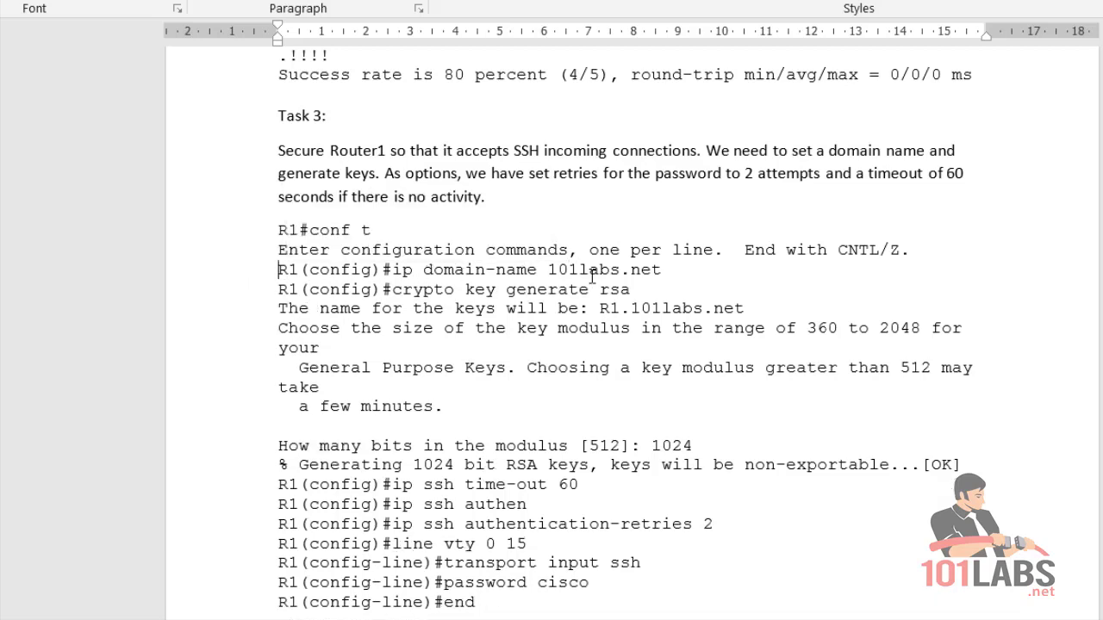
pyautogui.moveTo(668, 269); pyautogui.dragTo(382, 274)
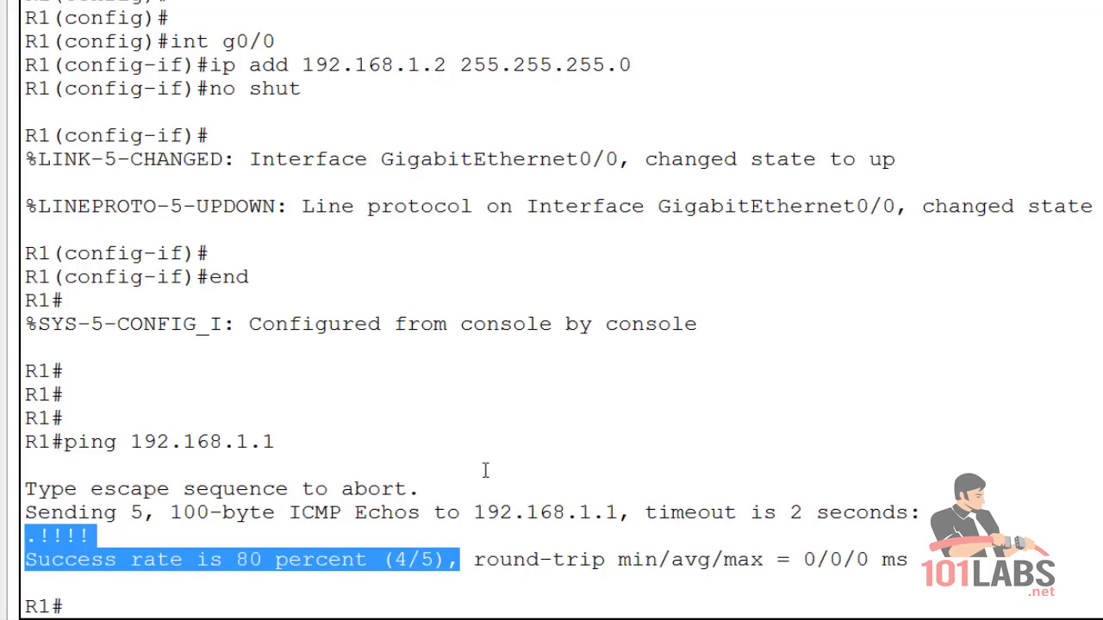
# On R1, list the ip domain options with '?', then enter 'ip domain-name 101labs.net'.
pyautogui.click(485, 470)
pyautogui.press('Return')
pyautogui.write('conf t')
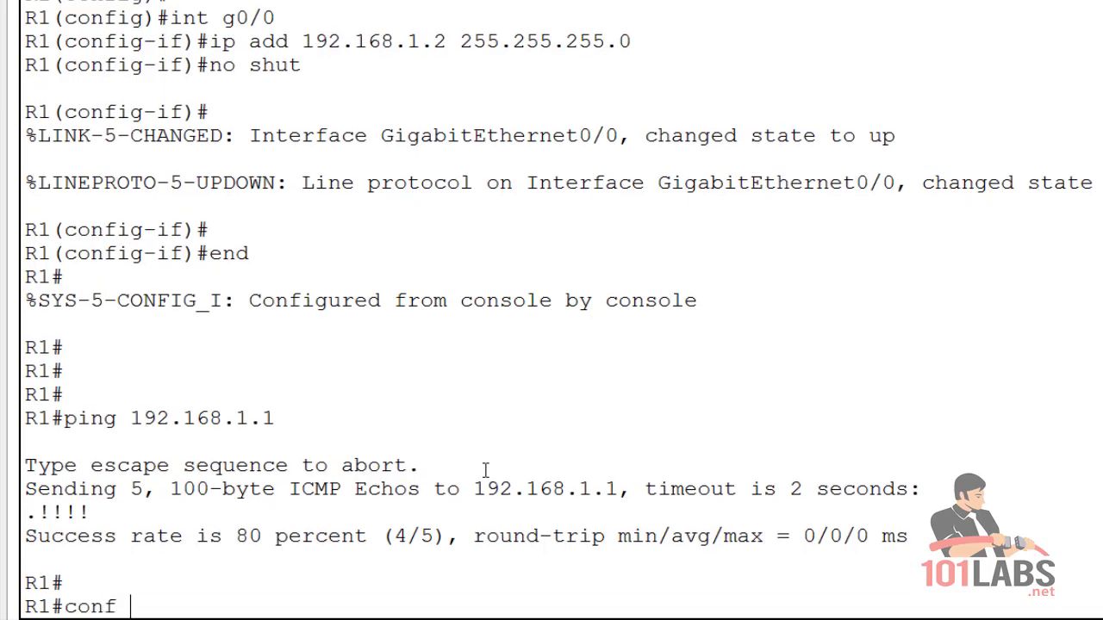
pyautogui.press('Return')
pyautogui.write('ip domain')
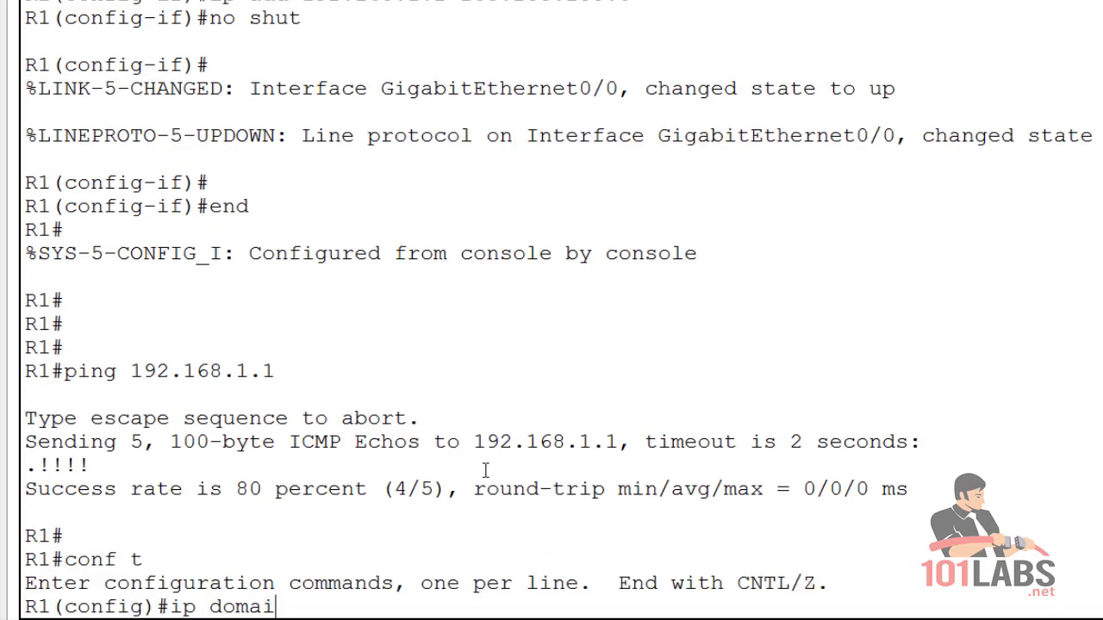
pyautogui.press('Tab')
pyautogui.write('?')
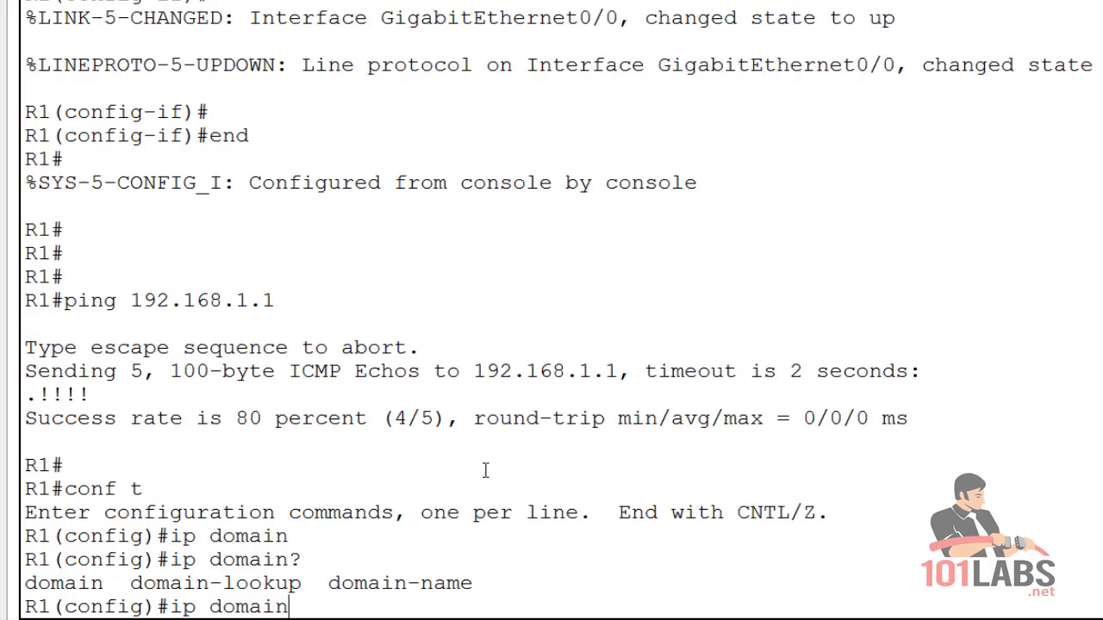
pyautogui.moveTo(488, 584); pyautogui.dragTo(394, 584)
pyautogui.click(312, 606)
pyautogui.write('-name 101labs.net')
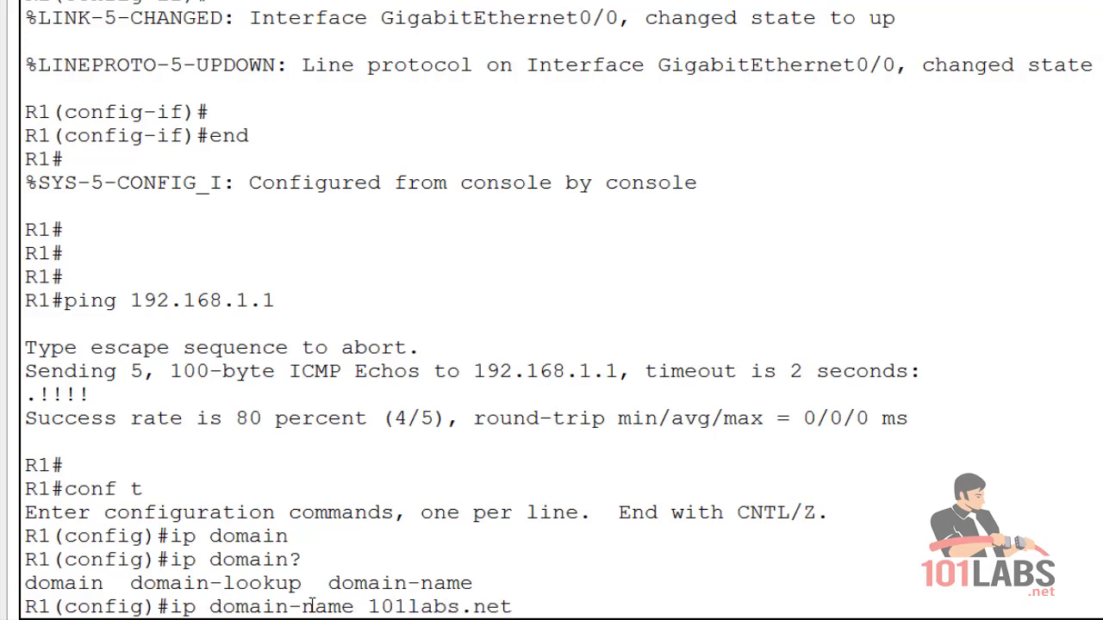
pyautogui.press('Return')
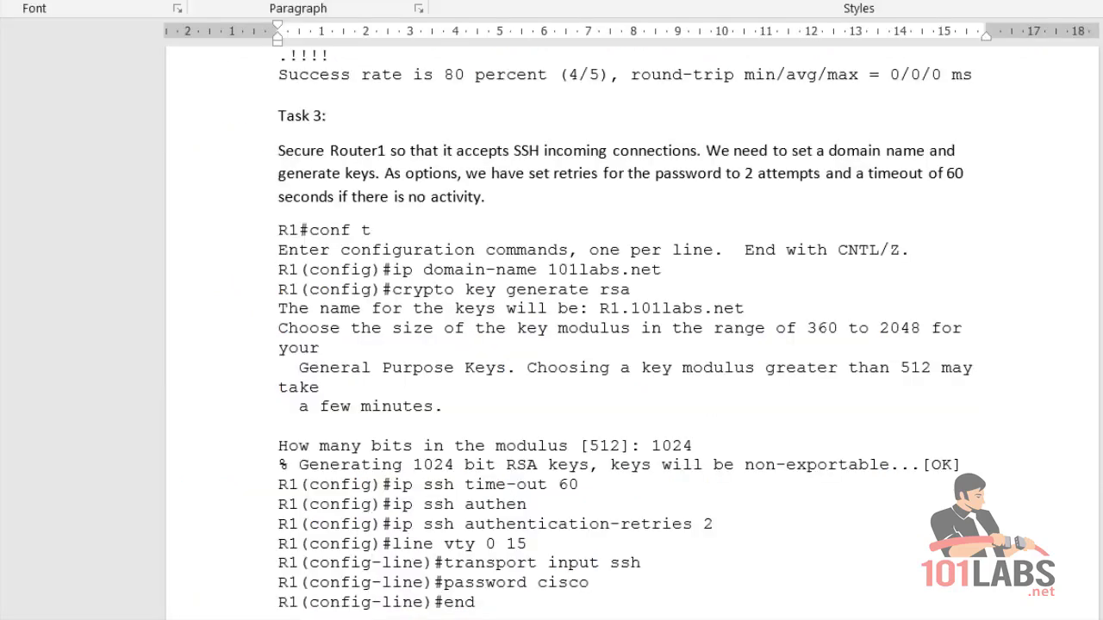
pyautogui.click(233, 397)
# Delete the incomplete 'R1(config)#ip ssh authen' line from the Task 3 listing.
pyautogui.scroll(-1, 531, 444)
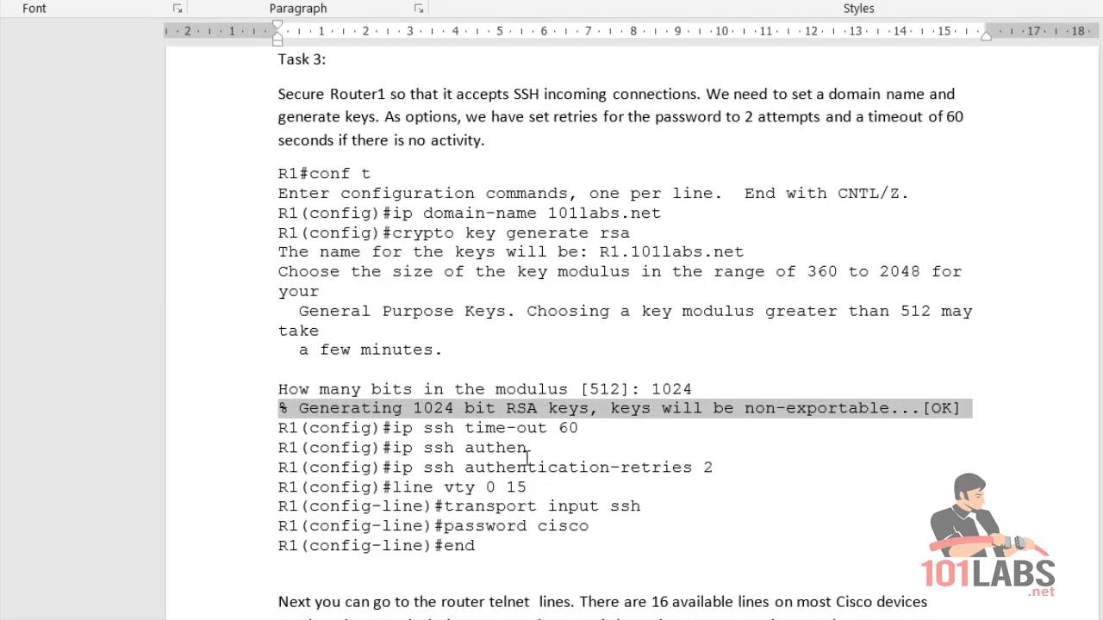
pyautogui.moveTo(538, 450); pyautogui.dragTo(290, 450)
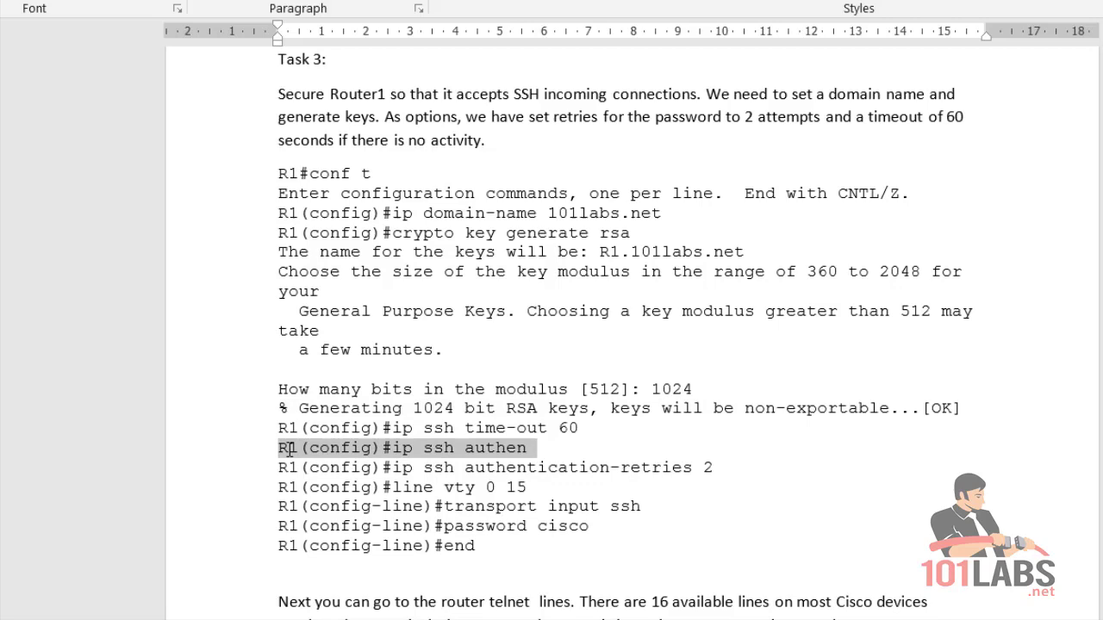
pyautogui.press('Delete')
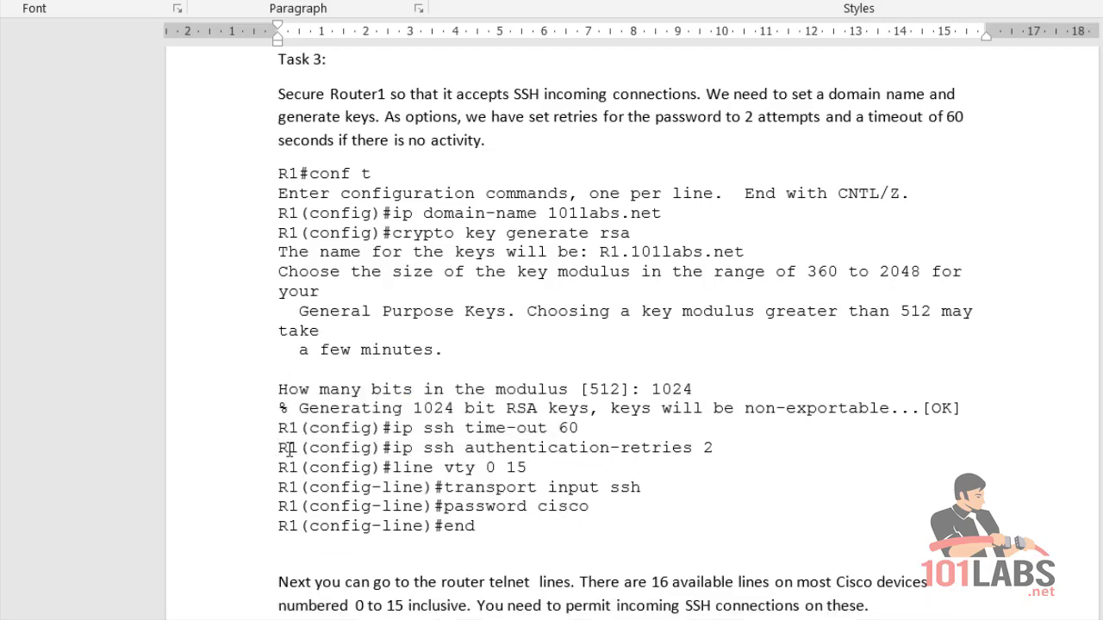
# Find and highlight the crypto key generate rsa command in the Word notes.
pyautogui.scroll(-3, 448, 412)
pyautogui.scroll(-1, 444, 408)
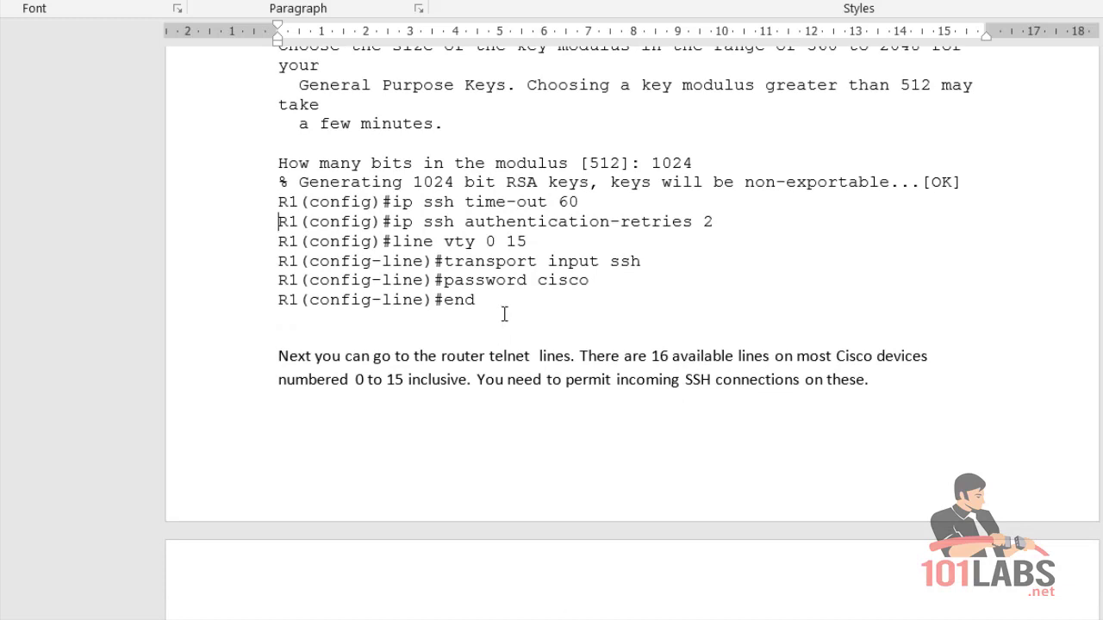
pyautogui.scroll(3, 504, 314)
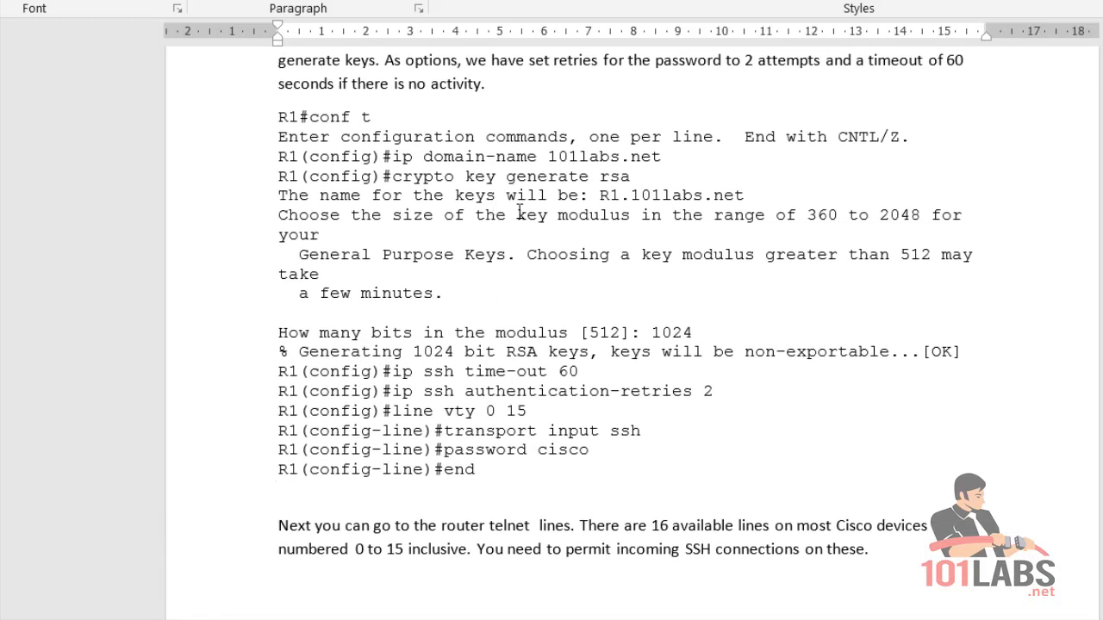
pyautogui.moveTo(630, 177); pyautogui.dragTo(393, 177)
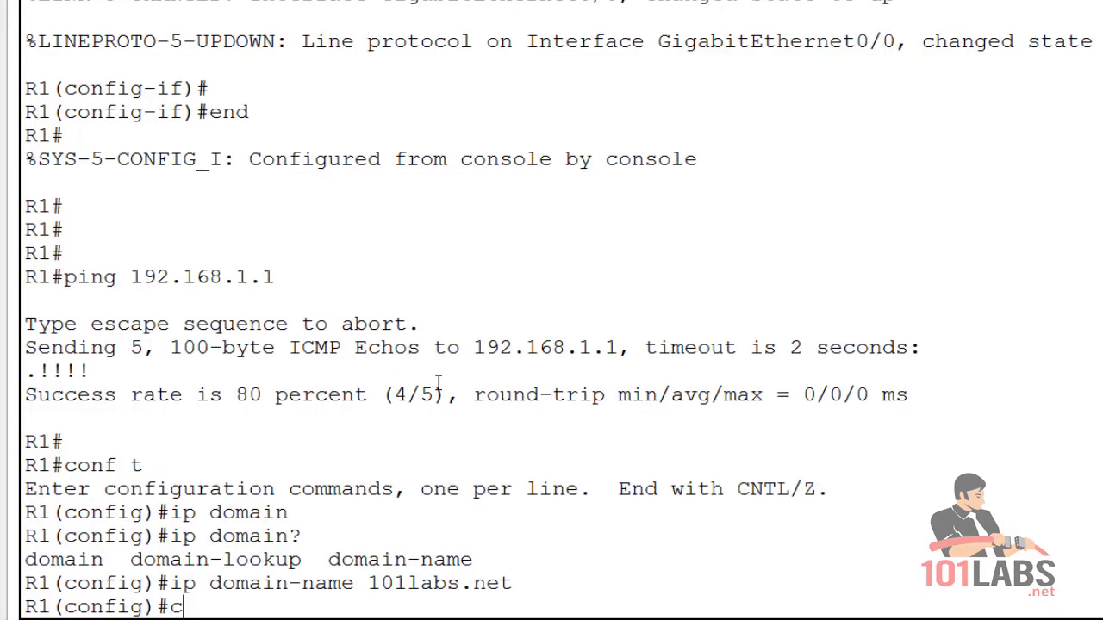
# Generate 1024-bit RSA keys on R1 with crypto key generate rsa.
pyautogui.write('ry')
pyautogui.write('pto key ge')
pyautogui.write('n')
pyautogui.press('Tab')
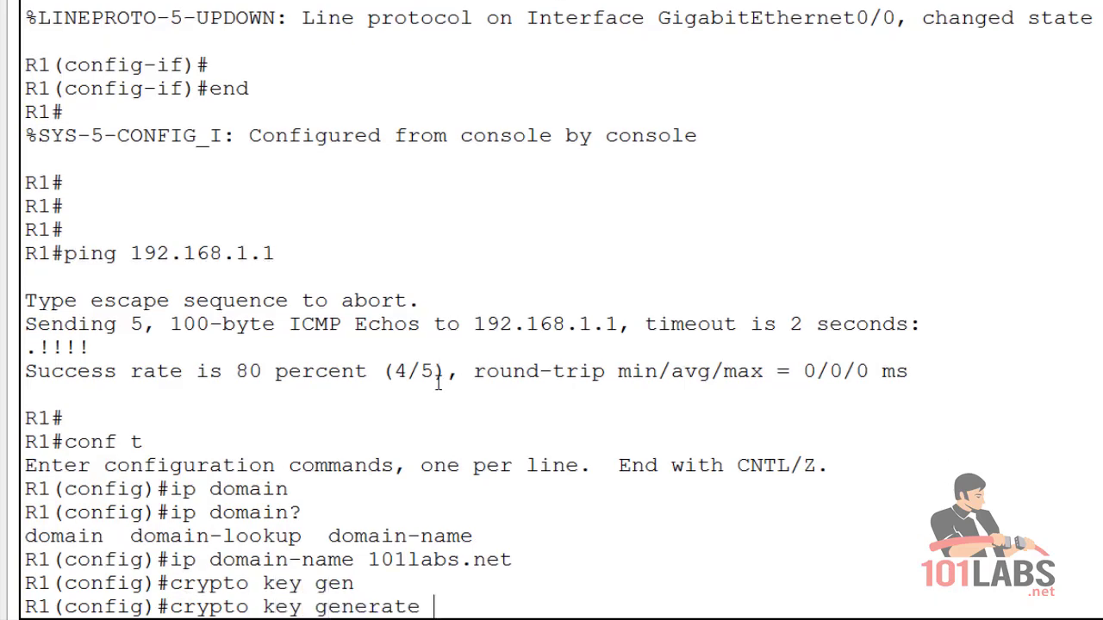
pyautogui.write('rsa')
pyautogui.press('Return')
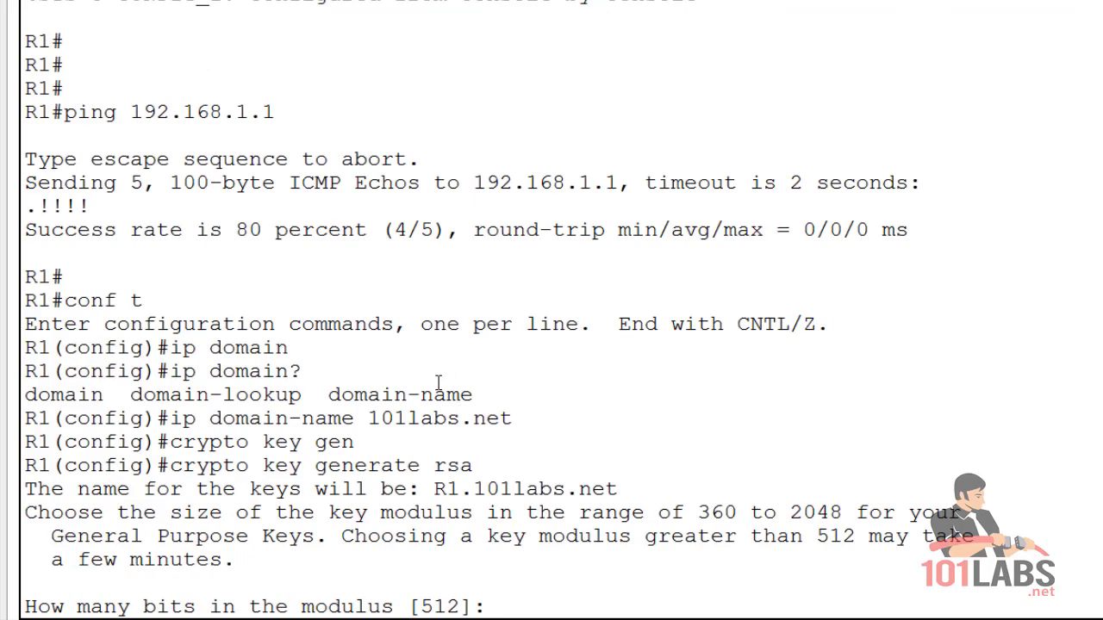
pyautogui.write('1024')
pyautogui.press('Return')
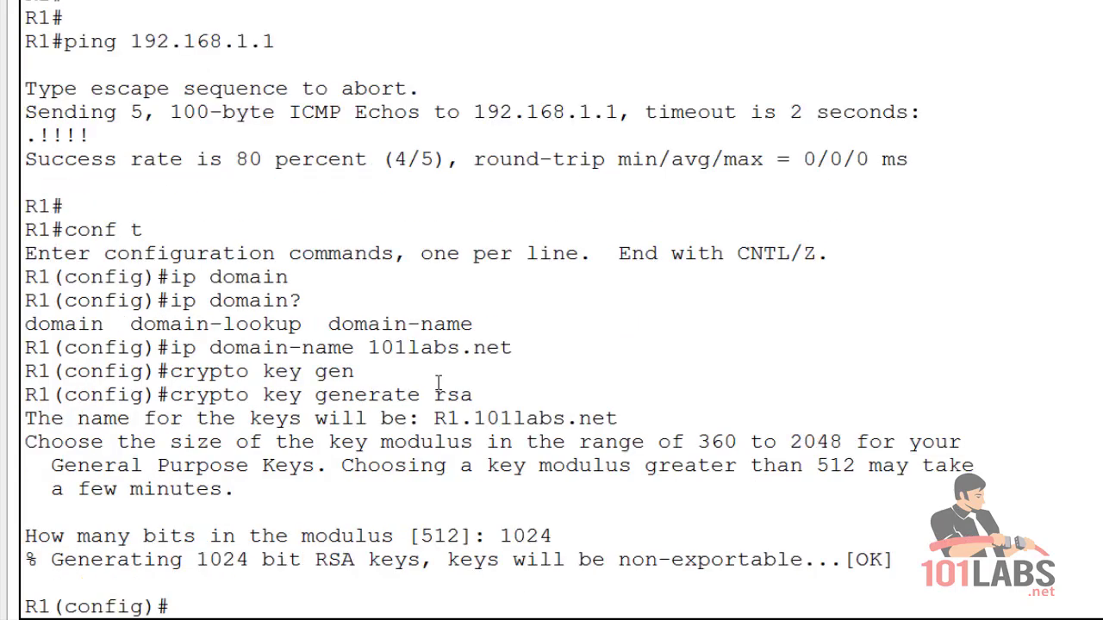
# Check the allowed range, then set the SSH time-out to 60 seconds.
pyautogui.write('ip ssh time')
pyautogui.press('Tab')
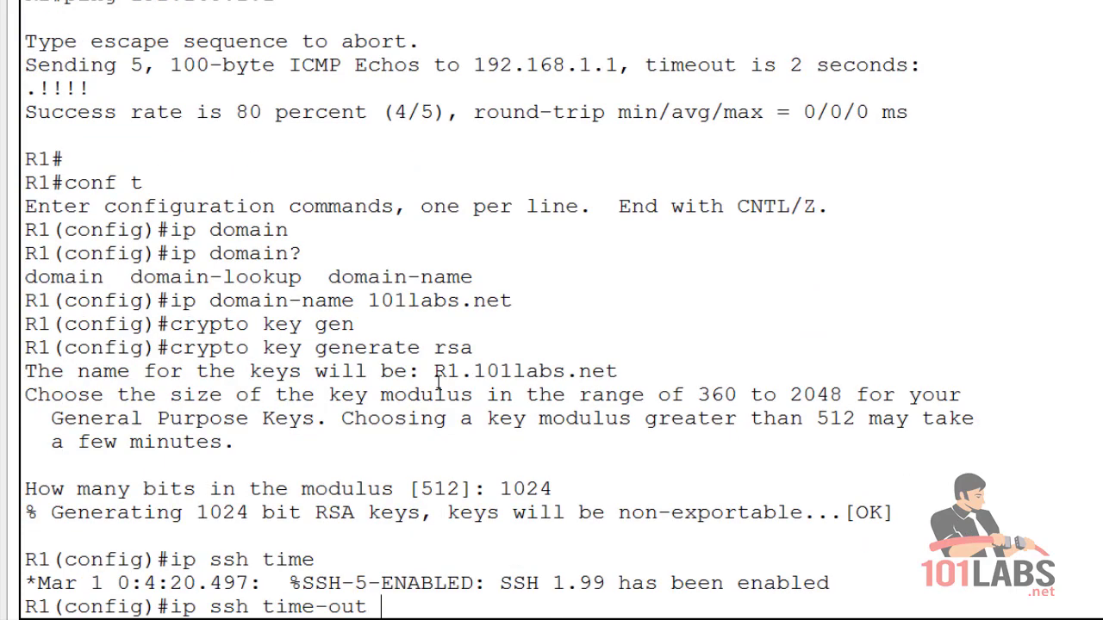
pyautogui.write('?')
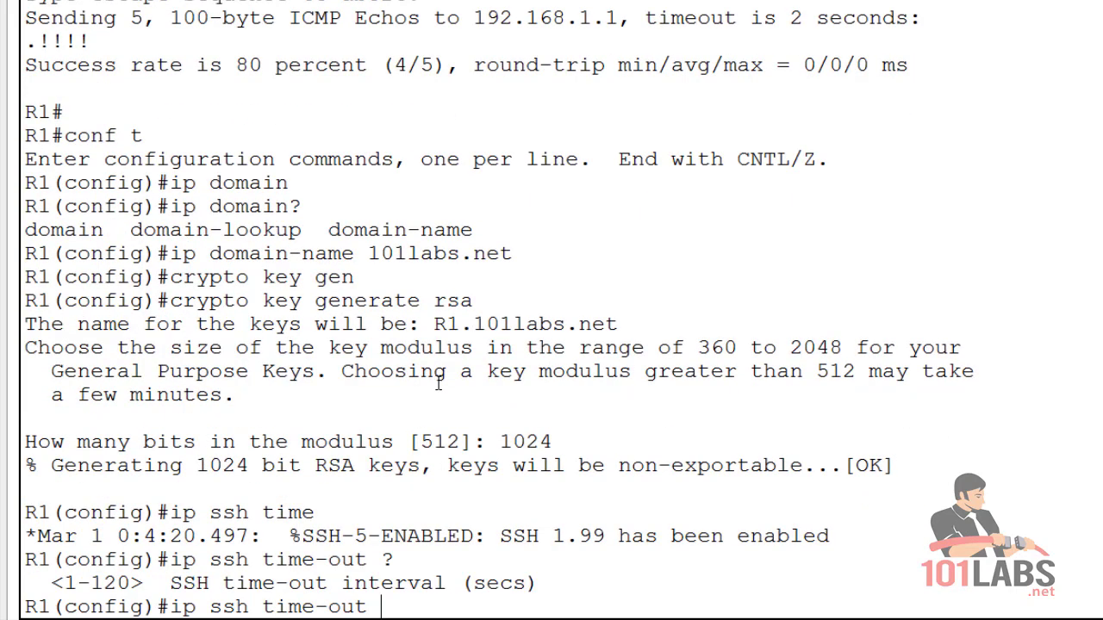
pyautogui.moveTo(529, 585); pyautogui.dragTo(474, 584)
pyautogui.click(392, 607)
pyautogui.write('60')
pyautogui.press('Return')
# Set SSH authentication retries to 2, within the allowed 0-5 range.
pyautogui.write('ip ssh')
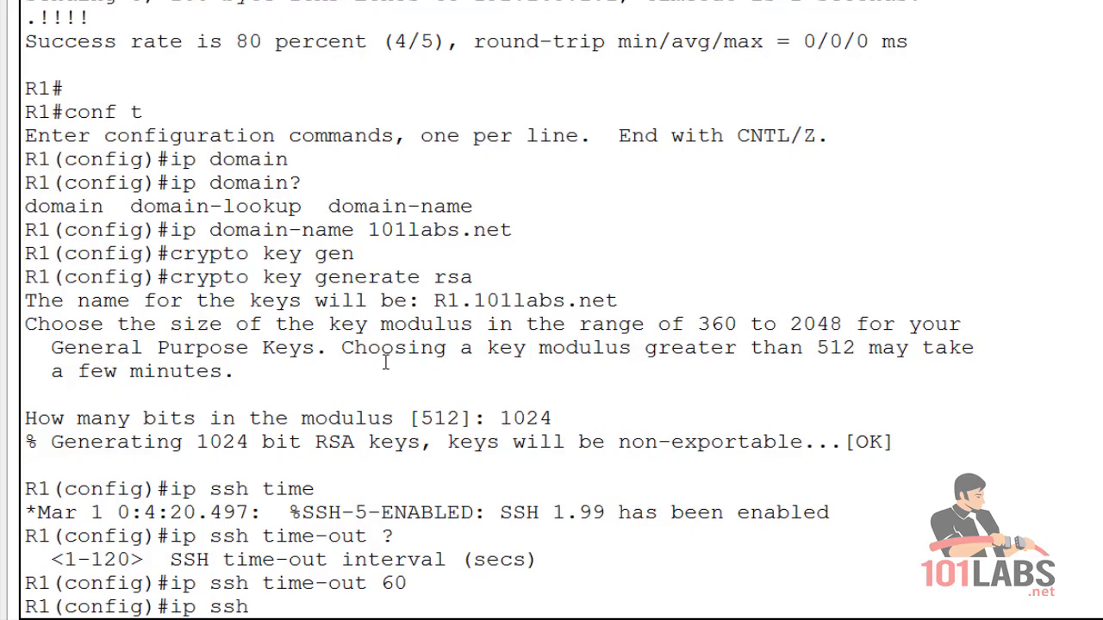
pyautogui.write(' re')
pyautogui.press('Tab')
pyautogui.press('BackSpace')
pyautogui.press('BackSpace')
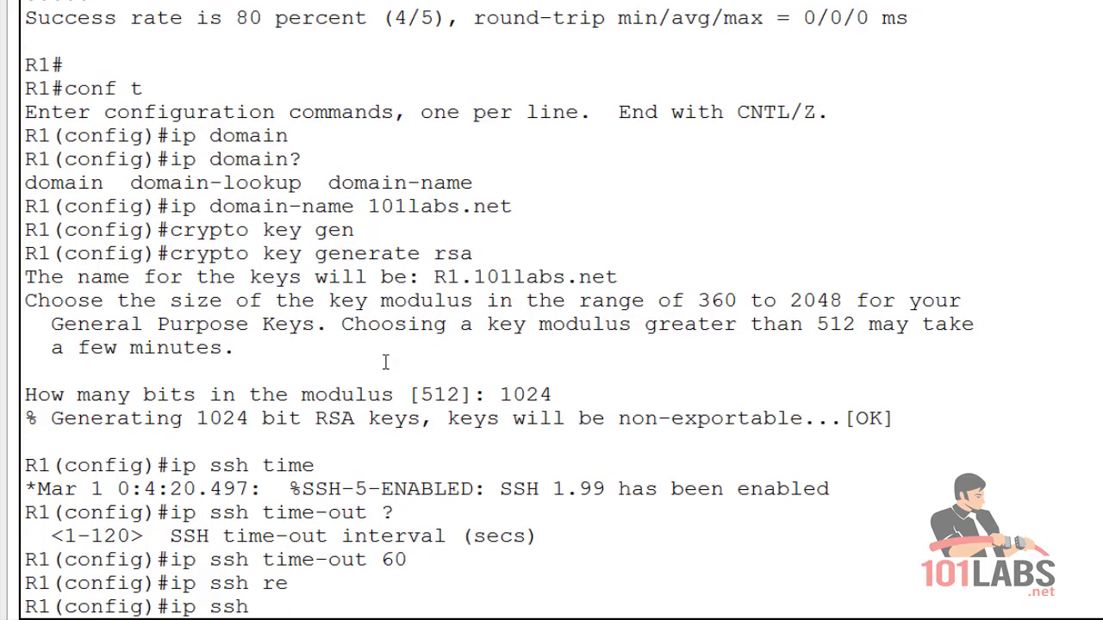
pyautogui.write('?')
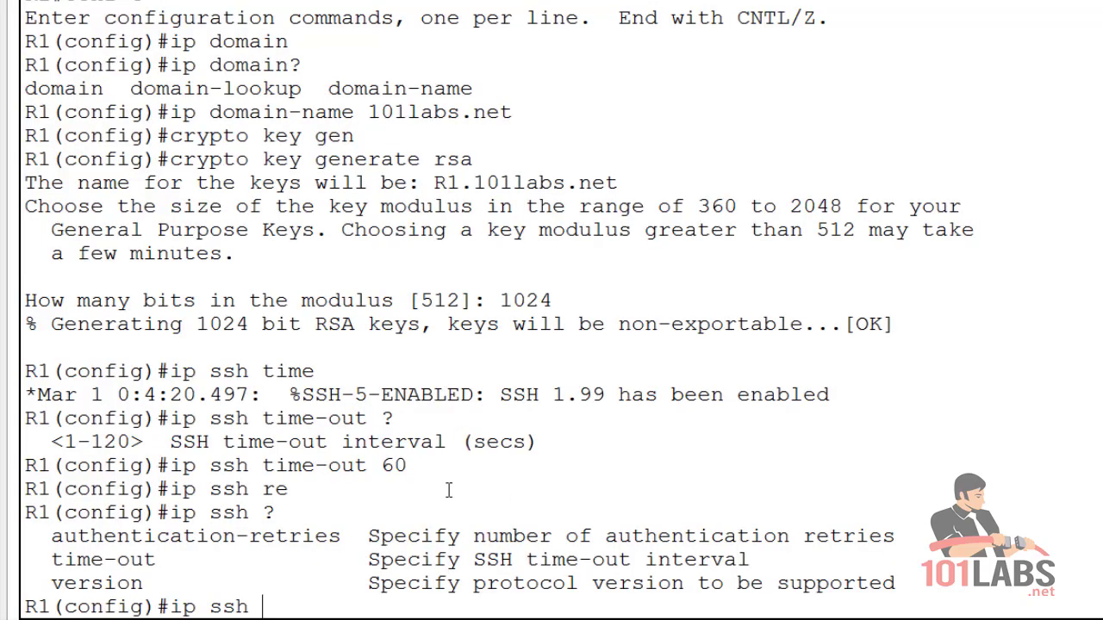
pyautogui.write('auth')
pyautogui.press('Tab')
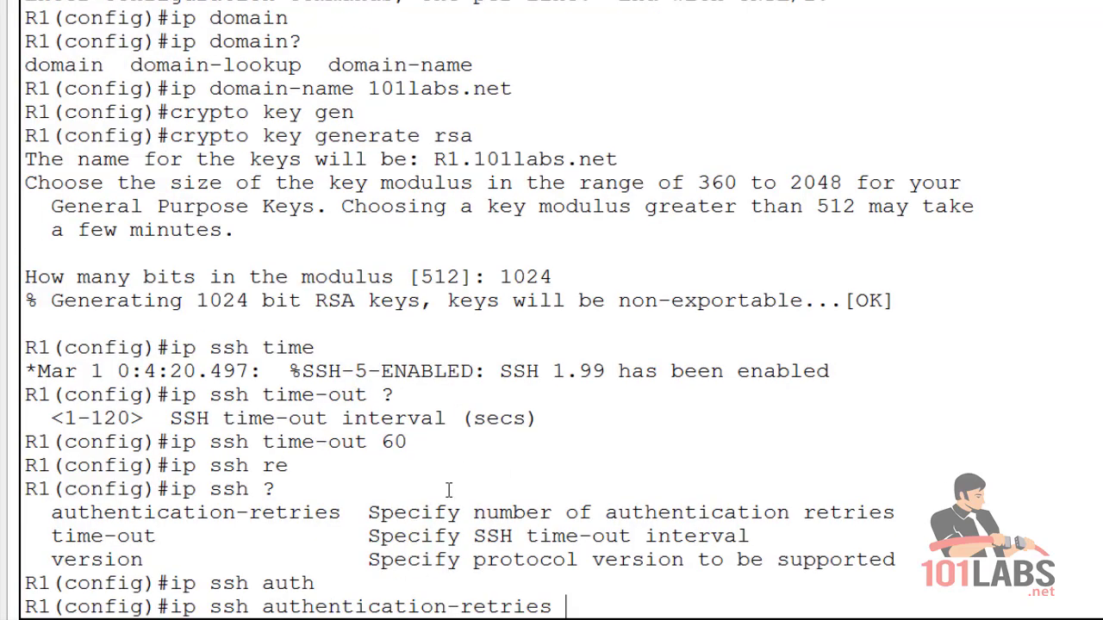
pyautogui.write('?')
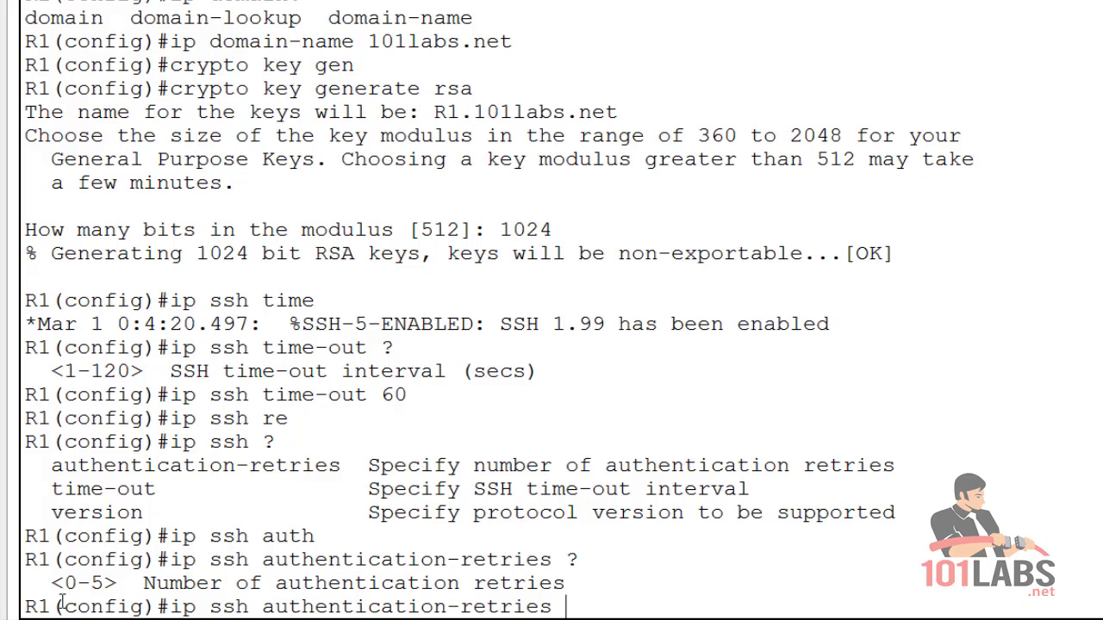
pyautogui.moveTo(52, 583); pyautogui.dragTo(104, 584)
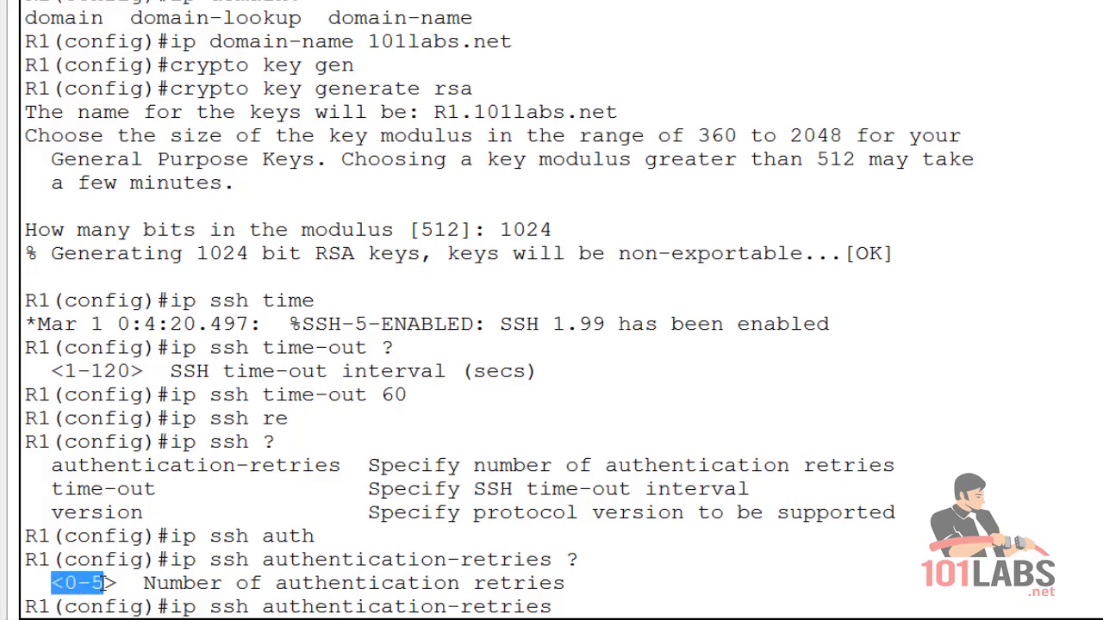
pyautogui.click(613, 609)
pyautogui.write('2')
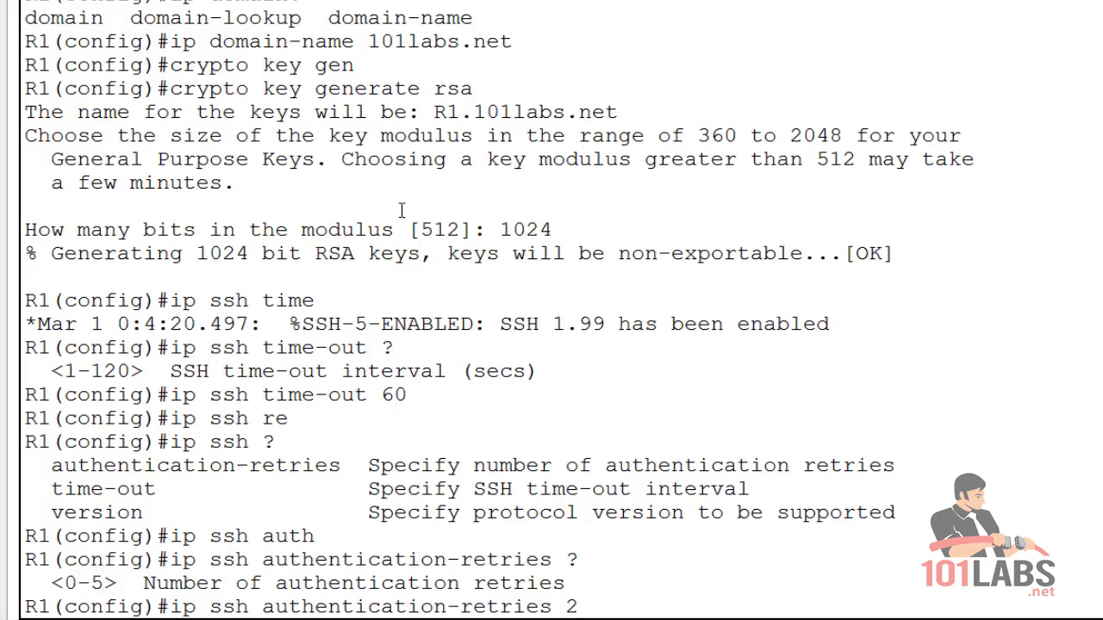
pyautogui.press('Return')
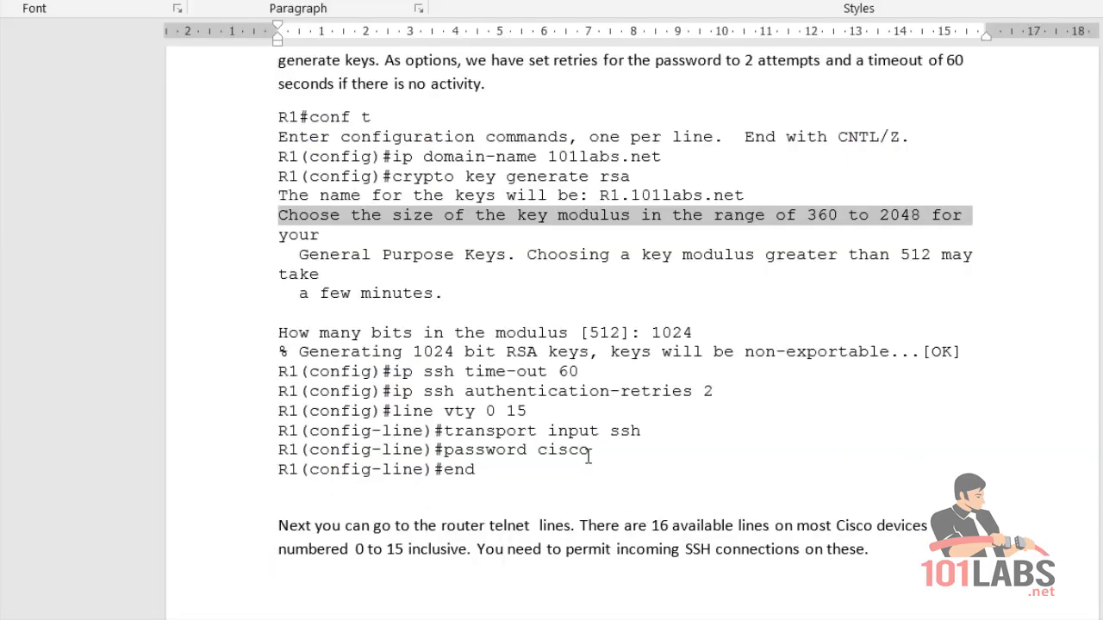
# Enter line configuration for vty lines 0 to 15 on R1.
pyautogui.click(540, 429)
pyautogui.scroll(-2, 508, 422)
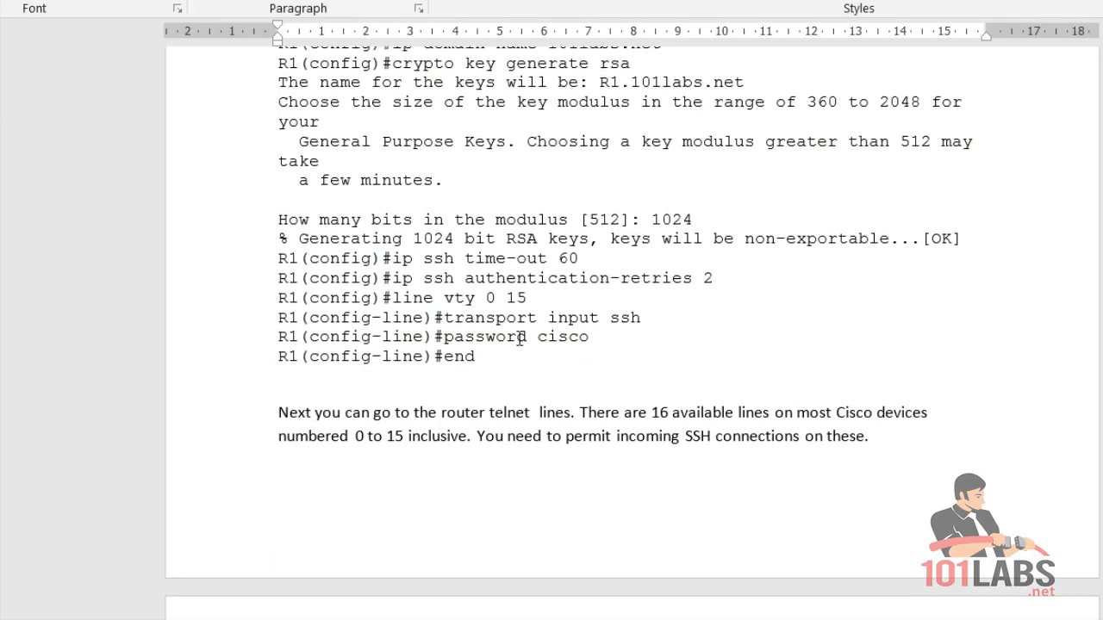
pyautogui.moveTo(593, 338); pyautogui.dragTo(277, 298)
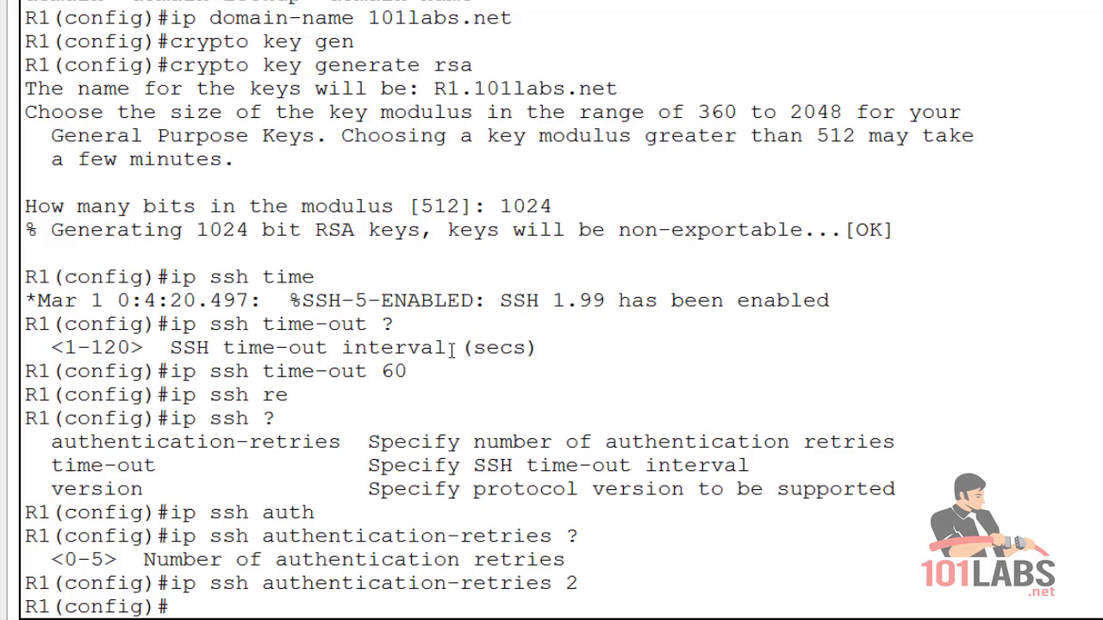
pyautogui.write('line vty 0 ?')
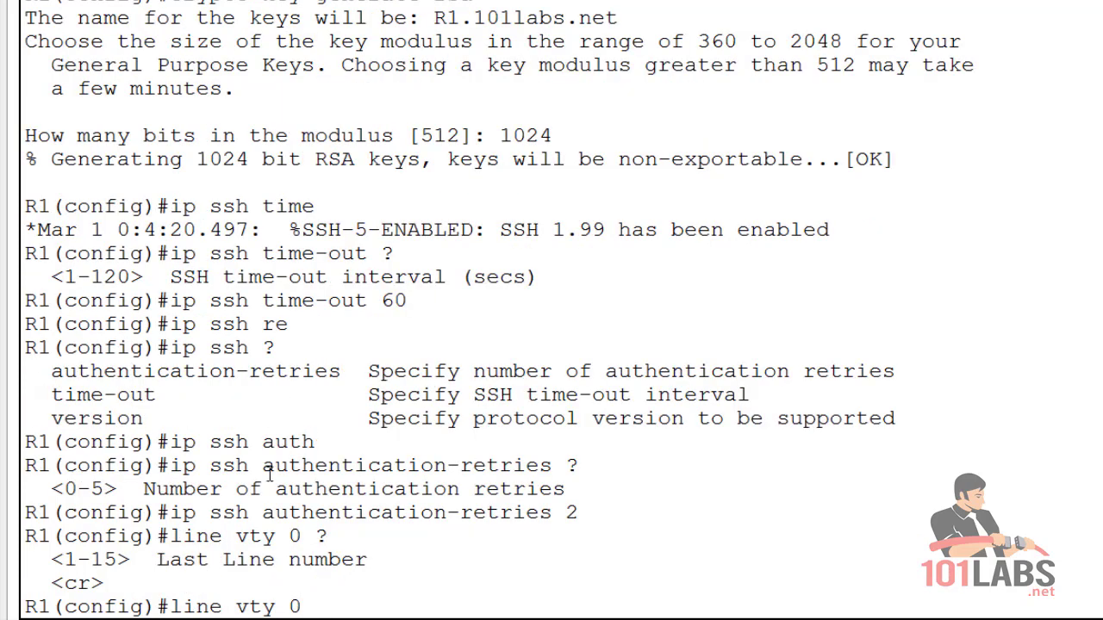
pyautogui.doubleClick(101, 559)
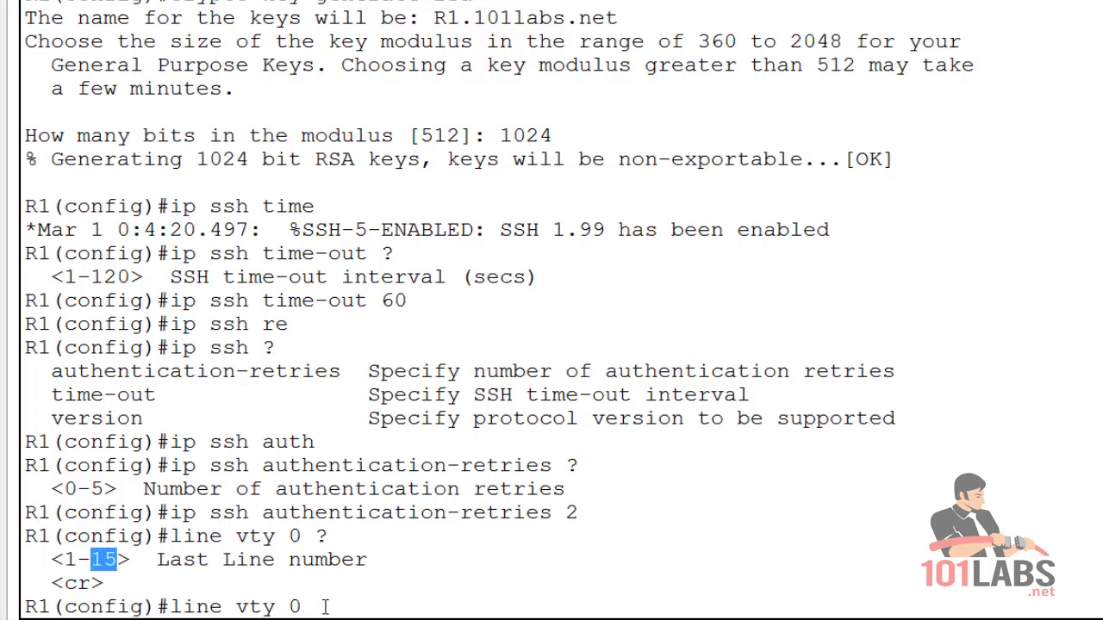
pyautogui.write('15')
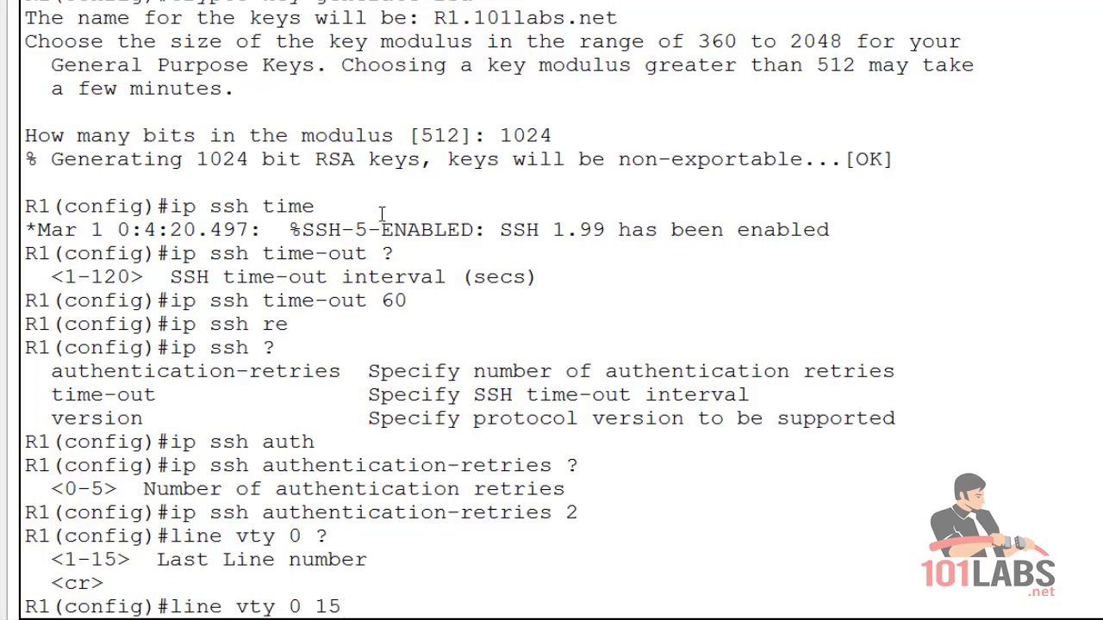
pyautogui.press('Return')
# Restrict the vty lines to SSH-only with transport input ssh.
pyautogui.write('tran')
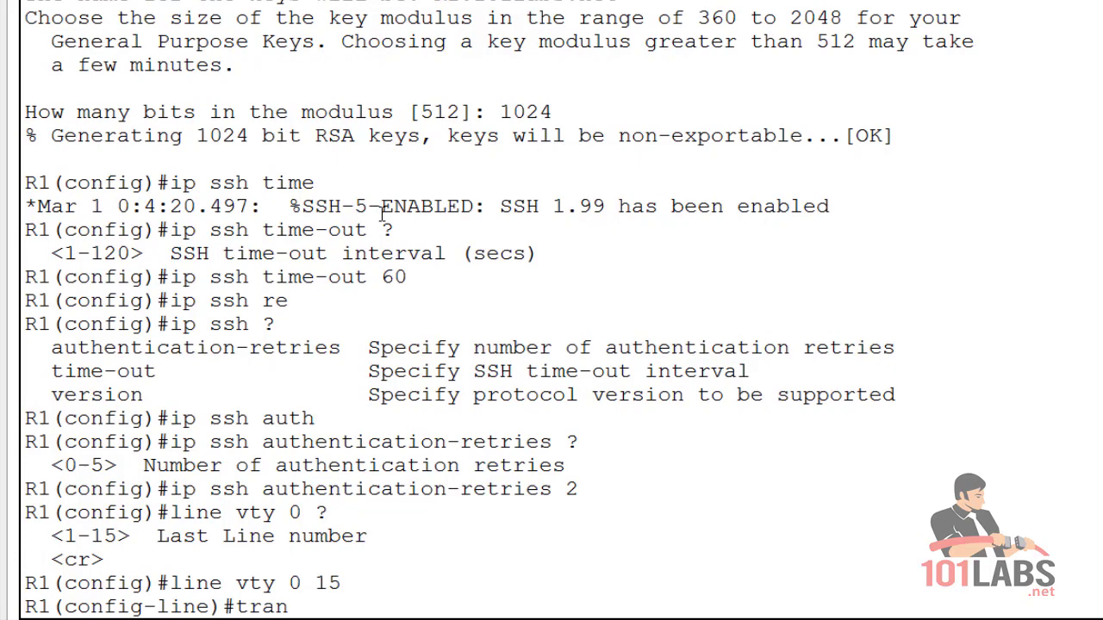
pyautogui.write('sport inpu')
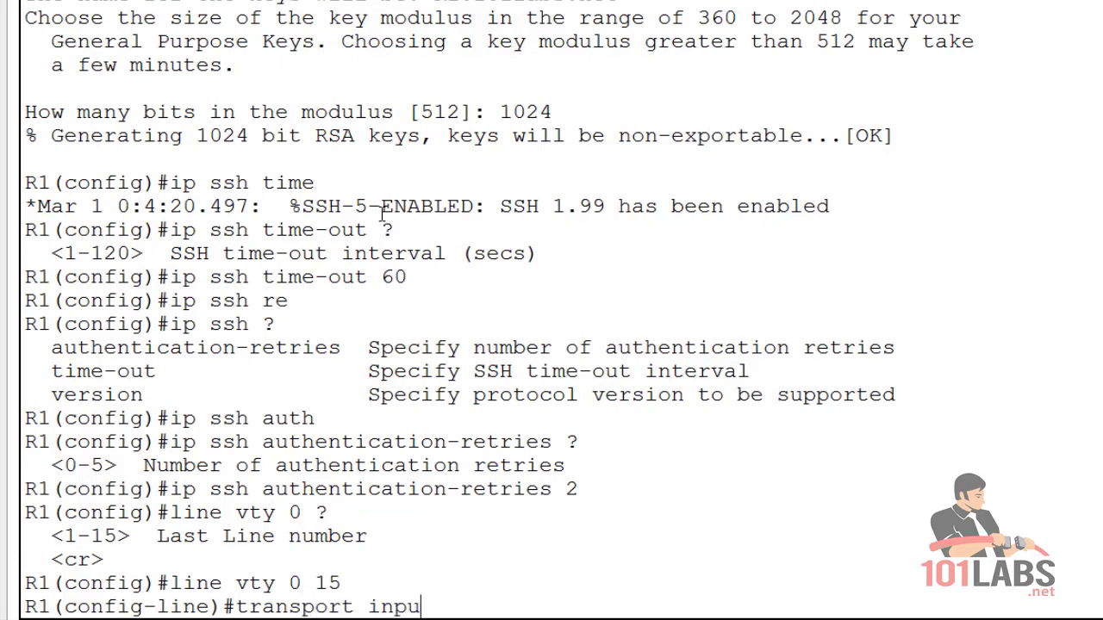
pyautogui.write('t ?')
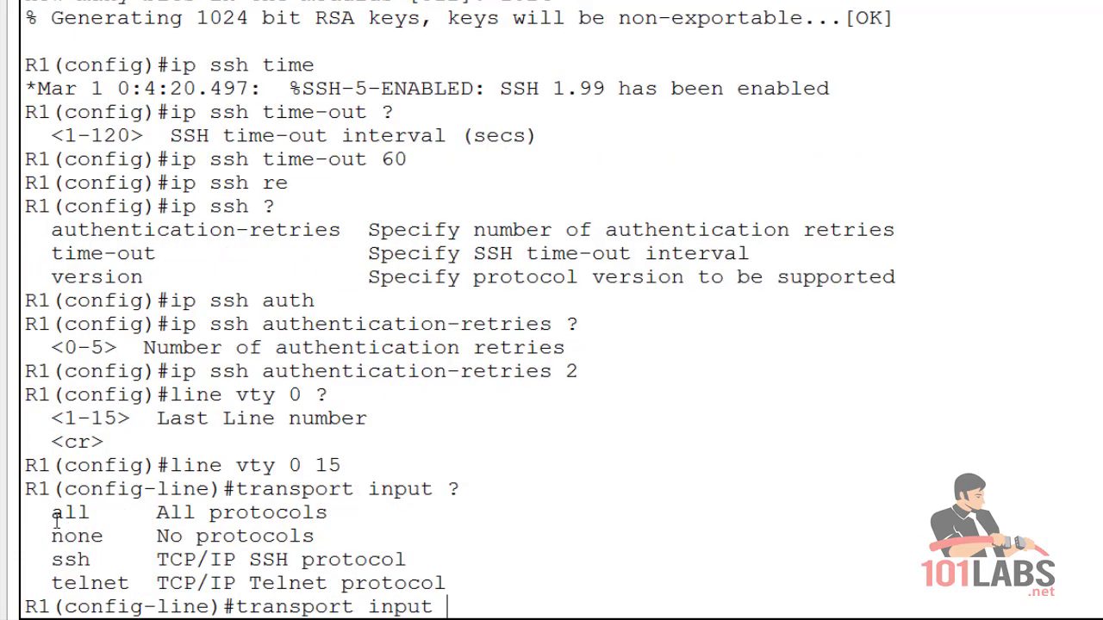
pyautogui.moveTo(67, 515); pyautogui.dragTo(463, 587)
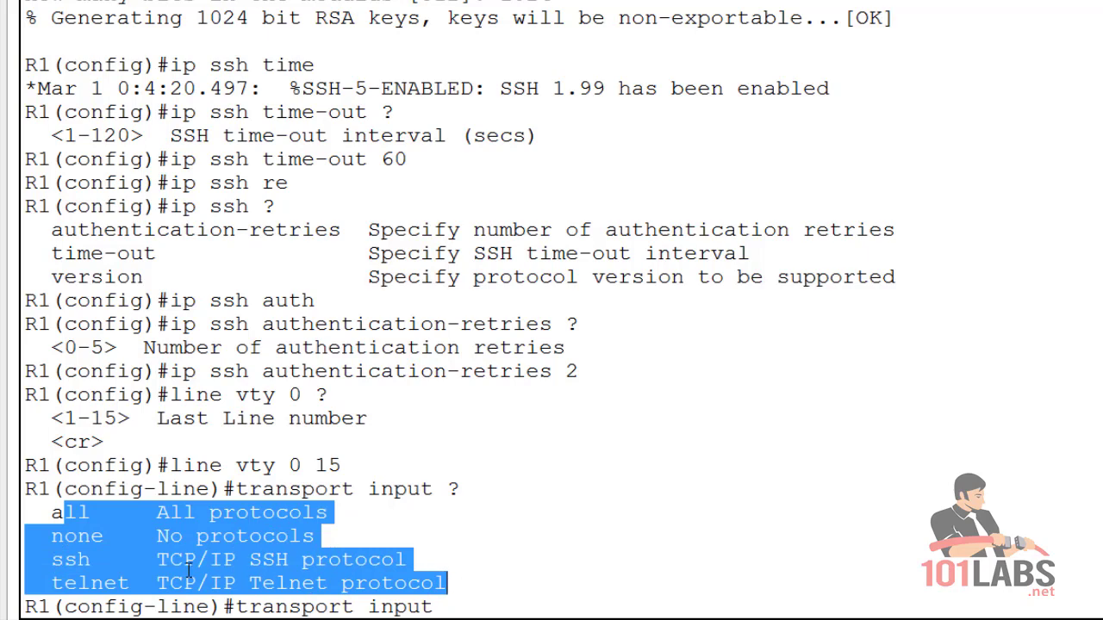
pyautogui.click(40, 567)
pyautogui.doubleClick(55, 560)
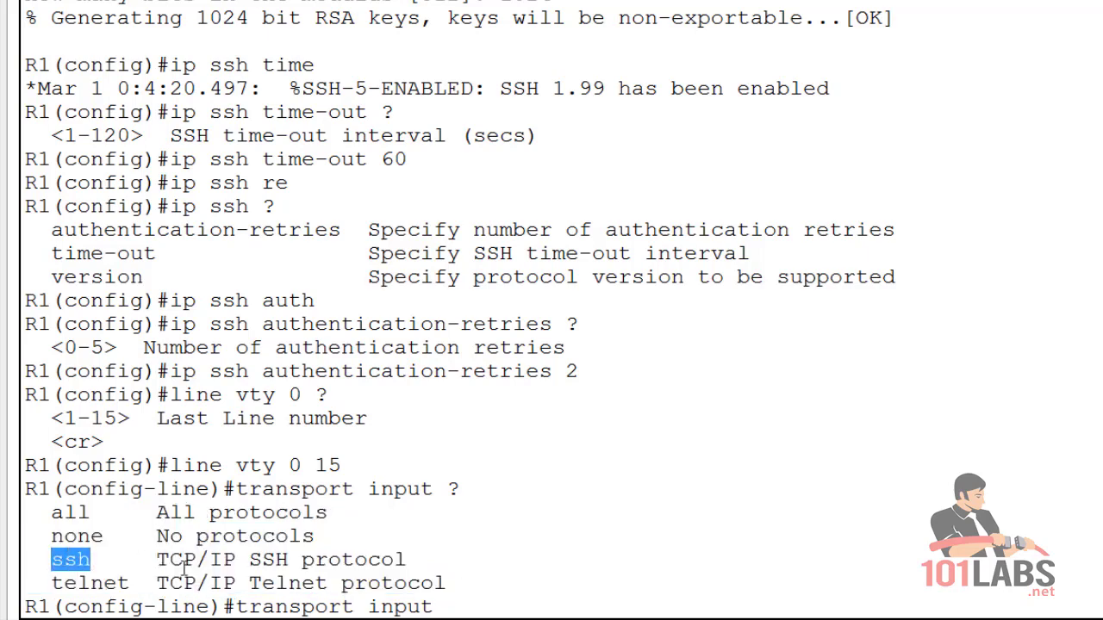
pyautogui.click(473, 610)
pyautogui.write('ssh')
pyautogui.press('Return')
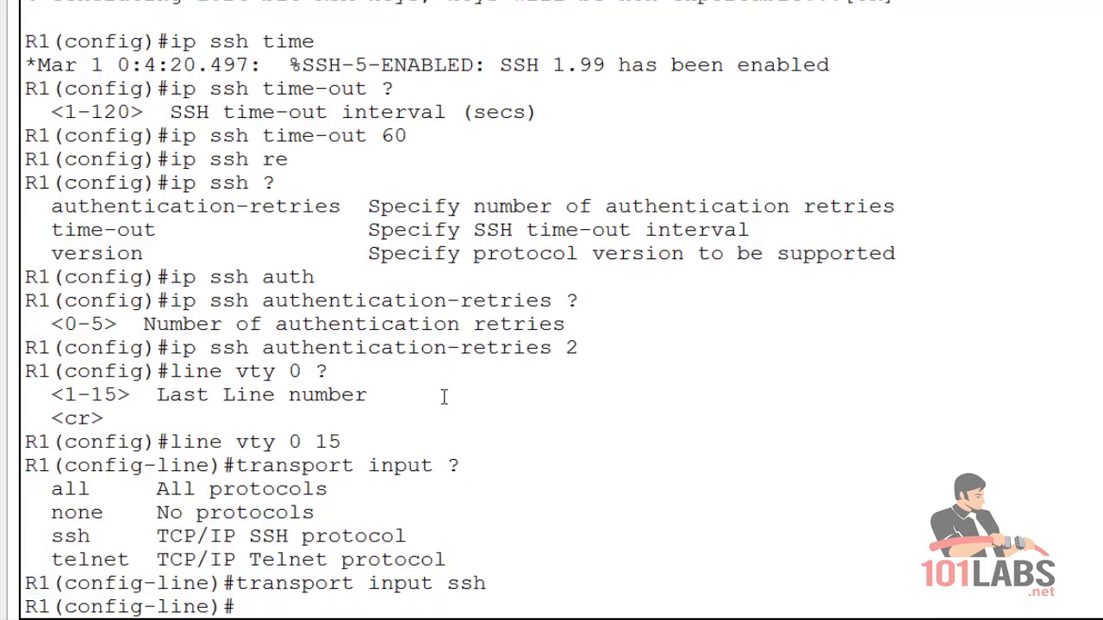
# Set a login password on the vty lines and exit configuration mode.
pyautogui.write('password cisco')
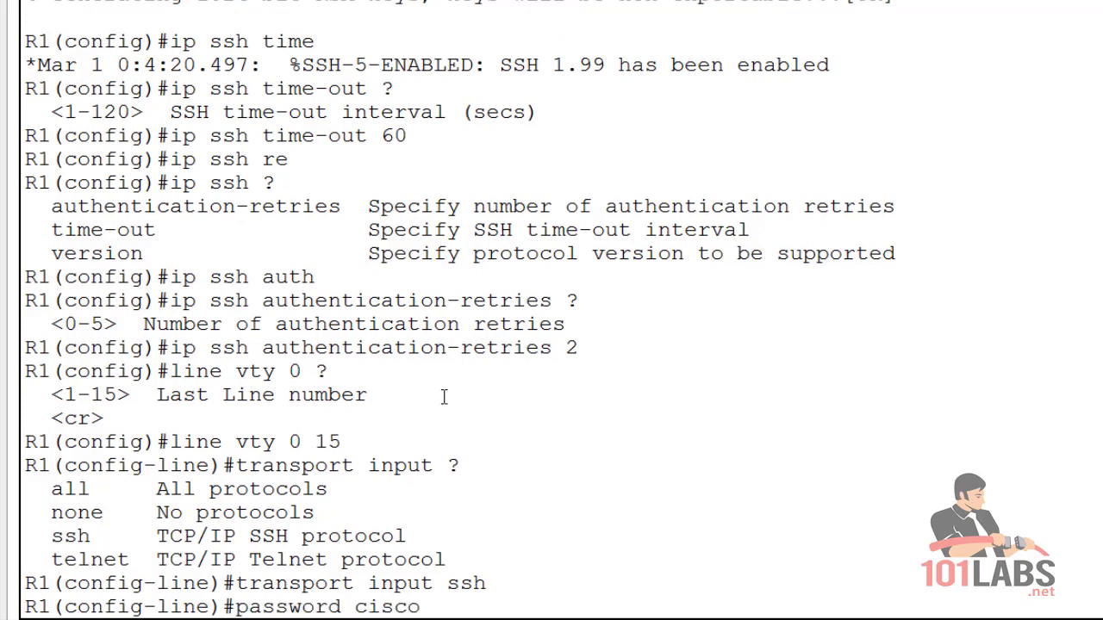
pyautogui.press('Return')
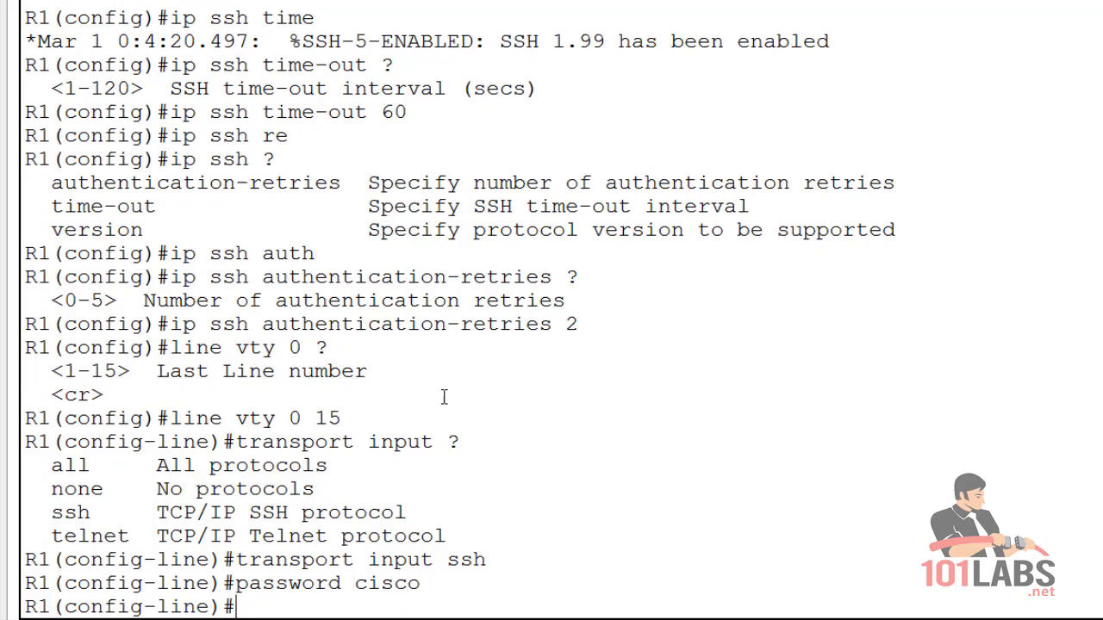
pyautogui.write('end')
pyautogui.press('Return')
# Run show ip ssh and confirm SSH 1.99 is enabled with the timeout and retries.
pyautogui.press('Return')
pyautogui.press('Return')
pyautogui.write('show ip')
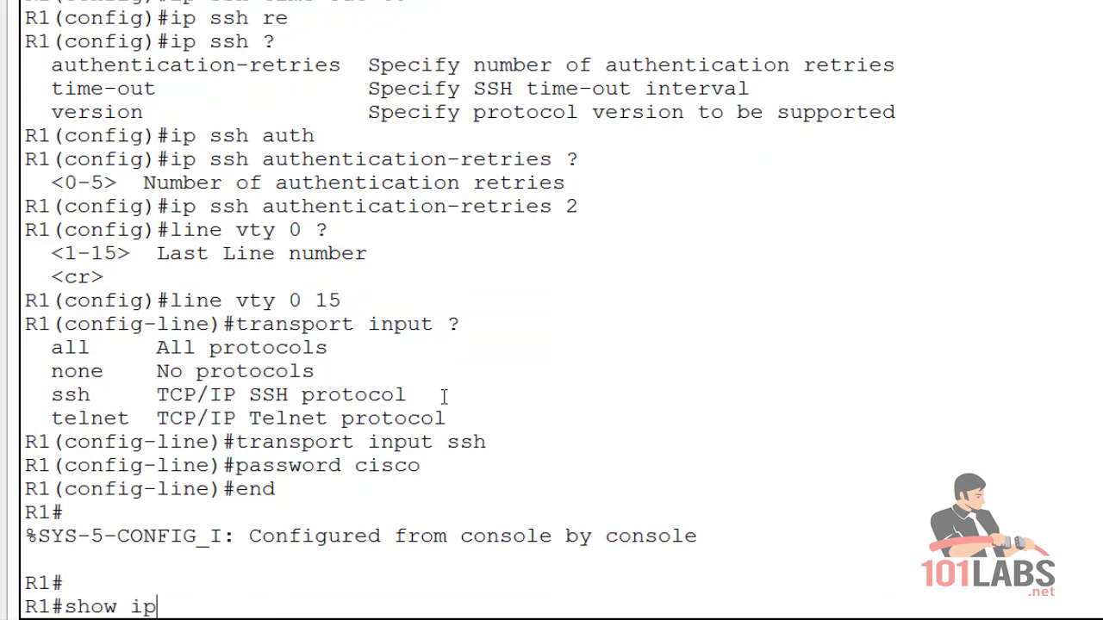
pyautogui.write(' ssh')
pyautogui.press('Return')
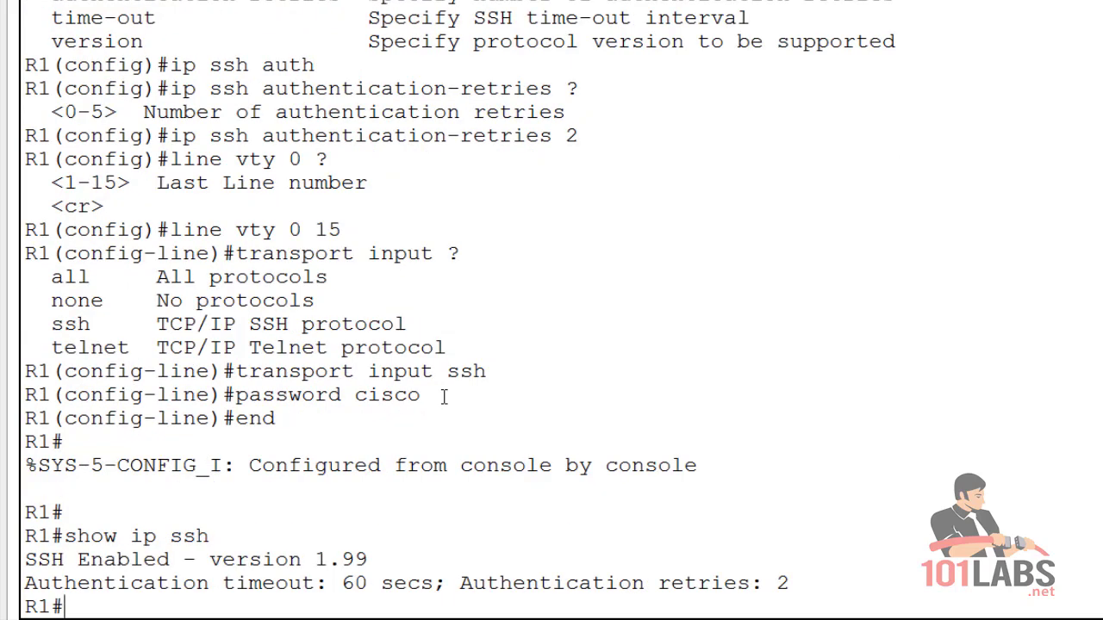
pyautogui.moveTo(393, 561); pyautogui.dragTo(38, 560)
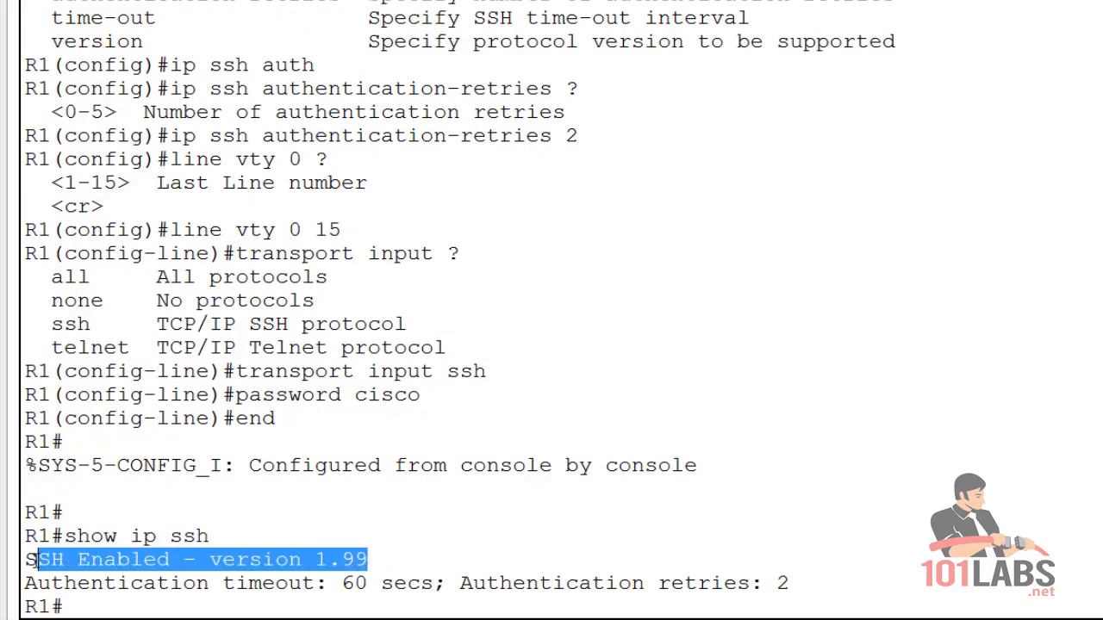
pyautogui.moveTo(103, 583); pyautogui.dragTo(789, 585)
pyautogui.click(586, 583)
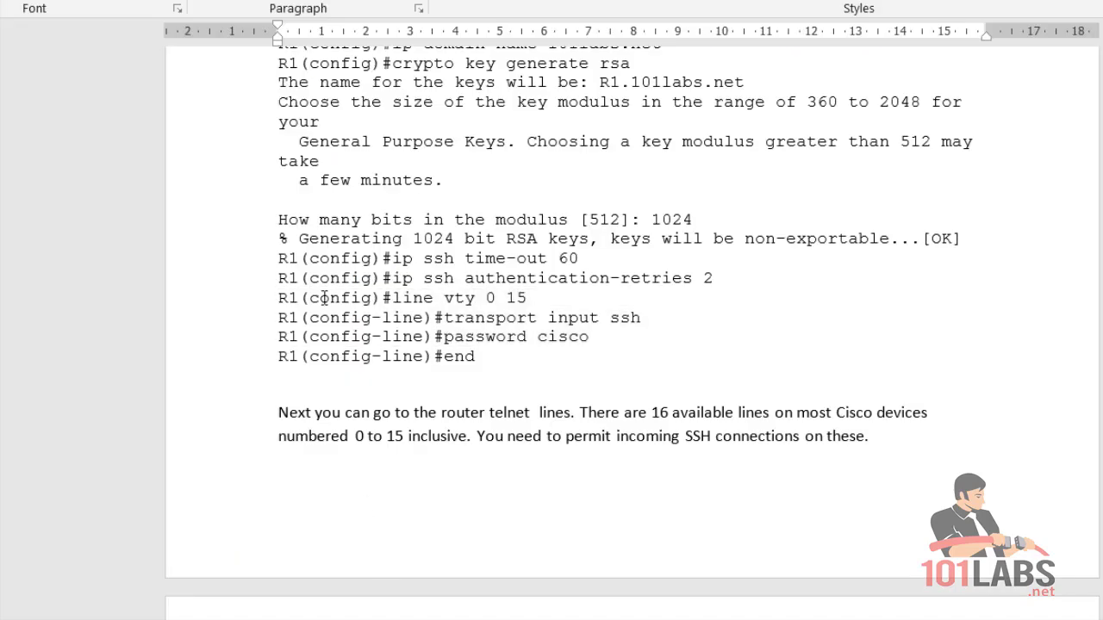
# Note the example ssh command, then enter privileged mode on R0.
pyautogui.scroll(-5, 357, 290)
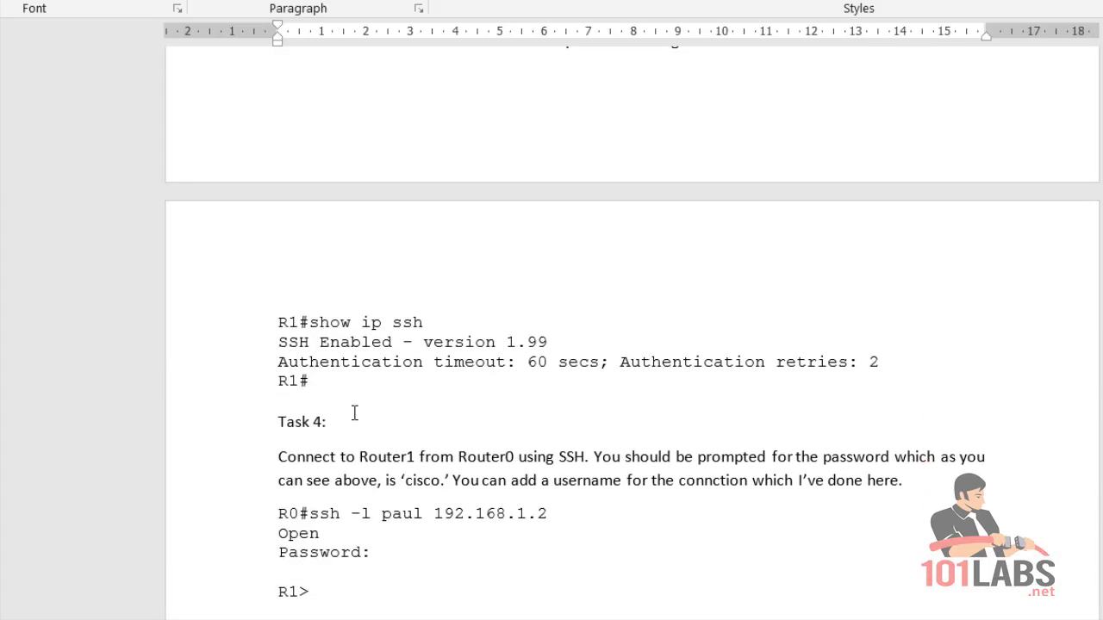
pyautogui.scroll(-5, 354, 413)
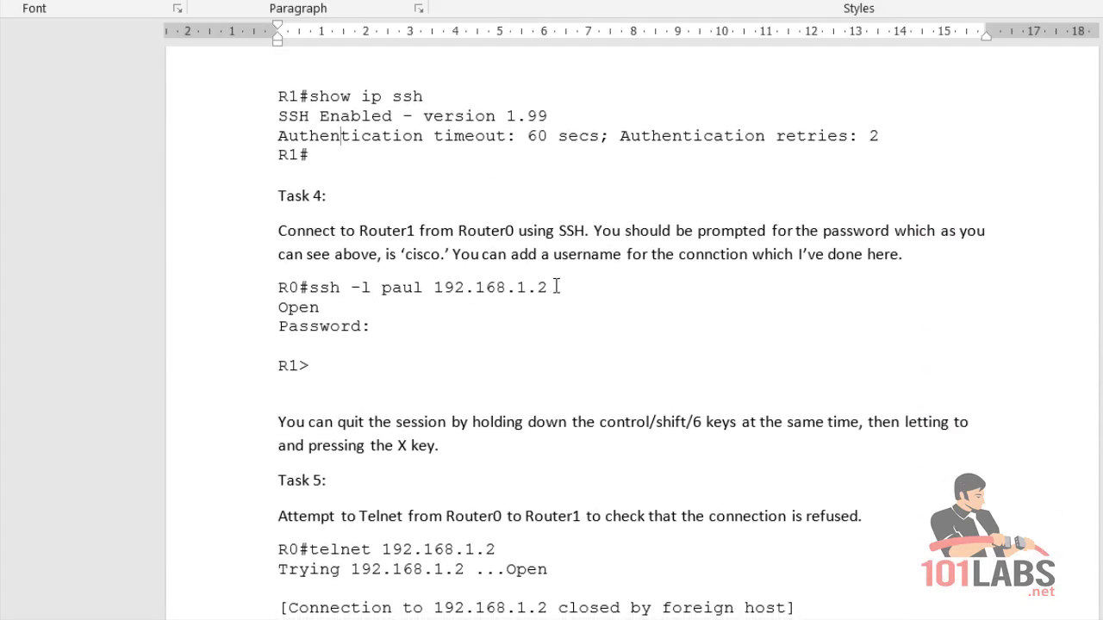
pyautogui.moveTo(557, 286); pyautogui.dragTo(279, 286)
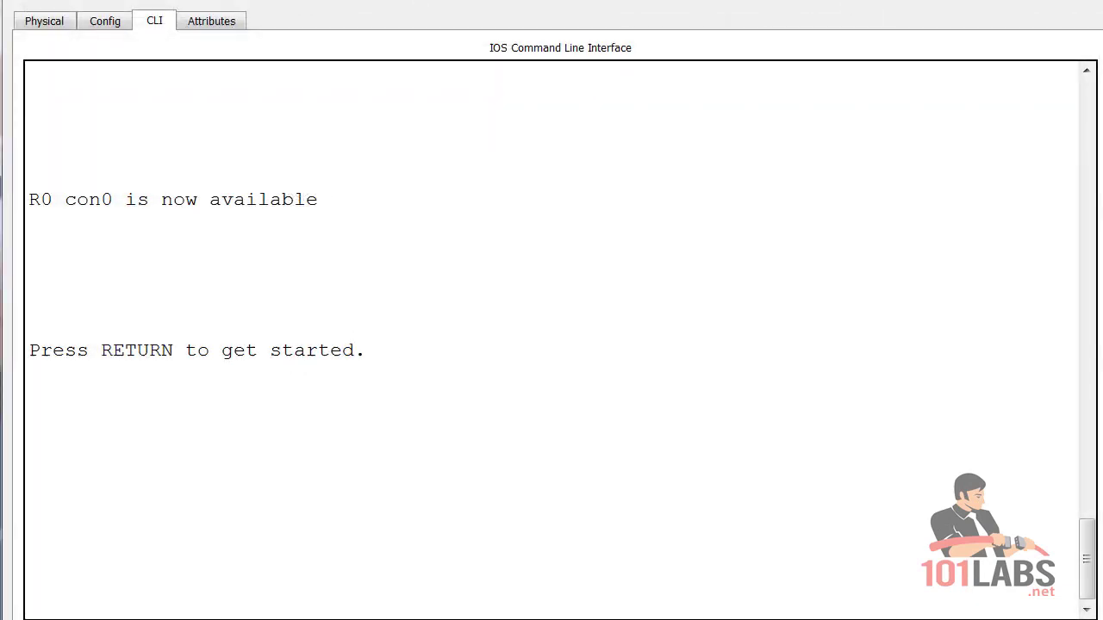
pyautogui.press('Return')
pyautogui.press('Return')
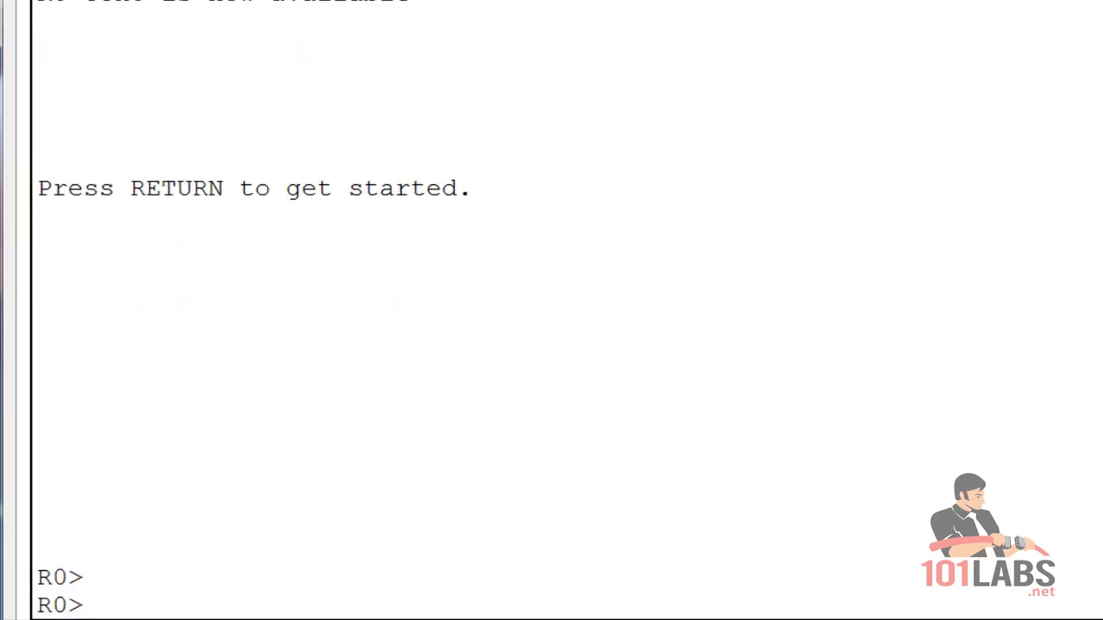
pyautogui.write('en')
pyautogui.press('Return')
# SSH from R0 to R1 at 192.168.1.2 with the login username and password, then suspend back to R0.
pyautogui.write('ssh')
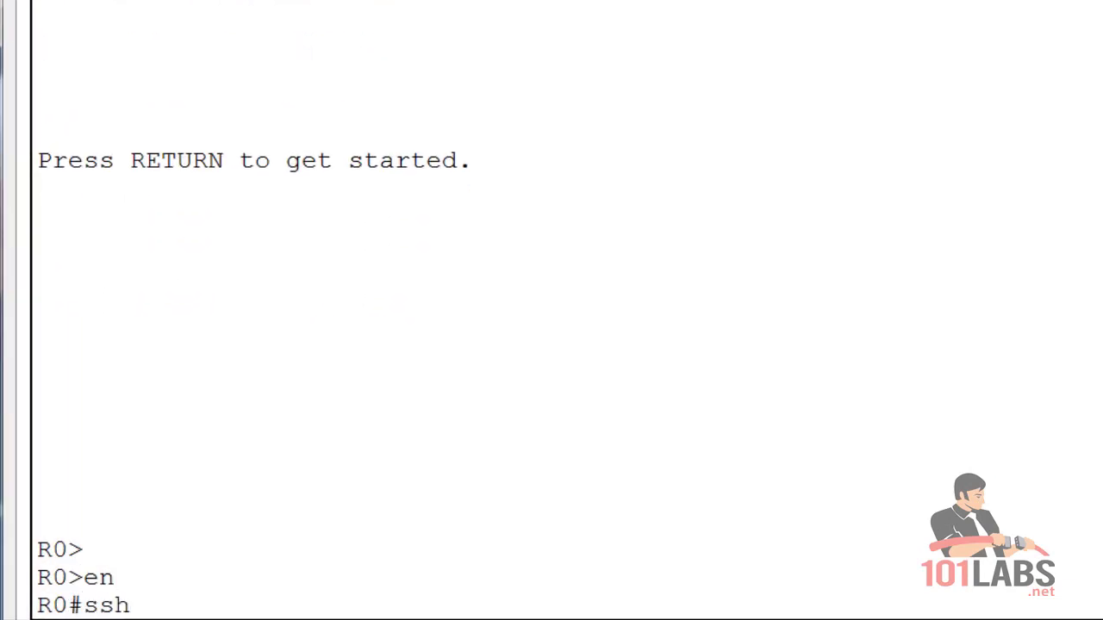
pyautogui.write(' -l paul 192.168.')
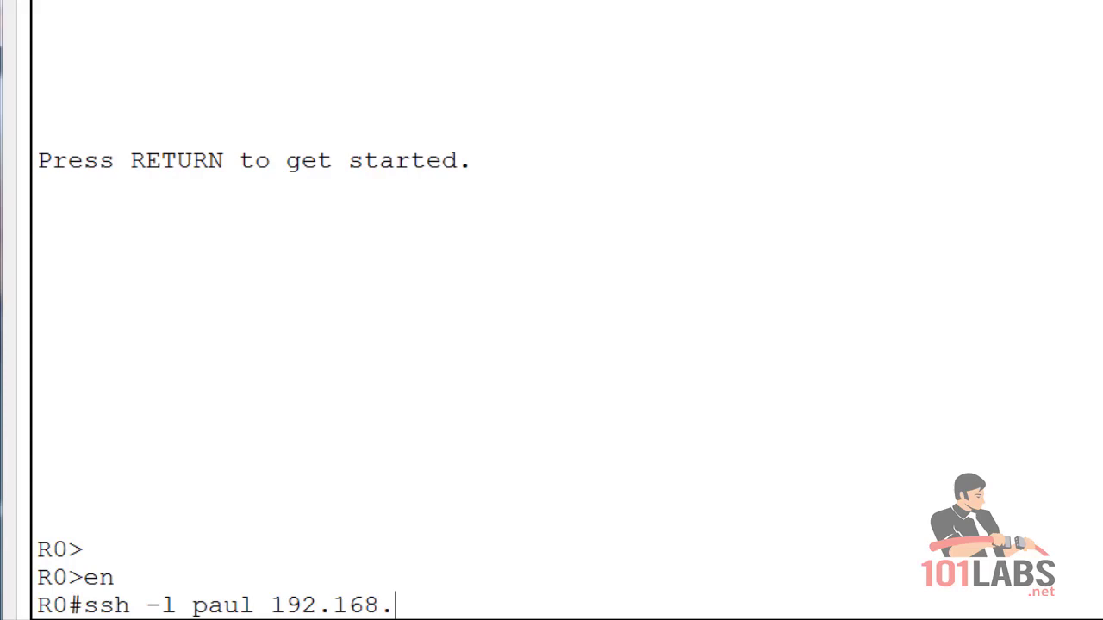
pyautogui.write('1.2')
pyautogui.press('Return')
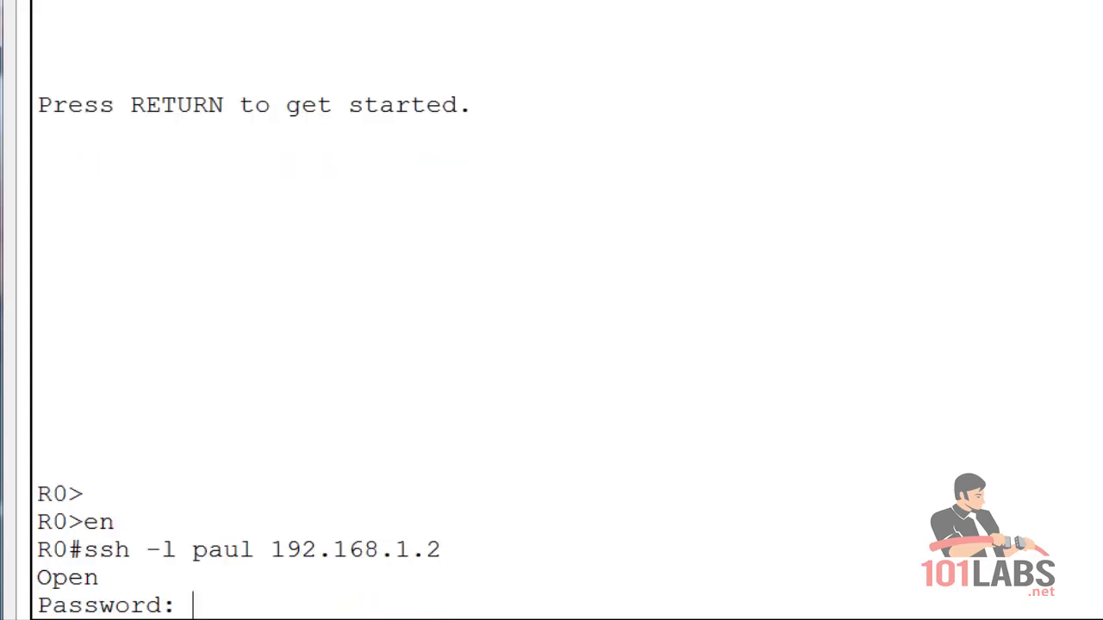
pyautogui.press('Return')
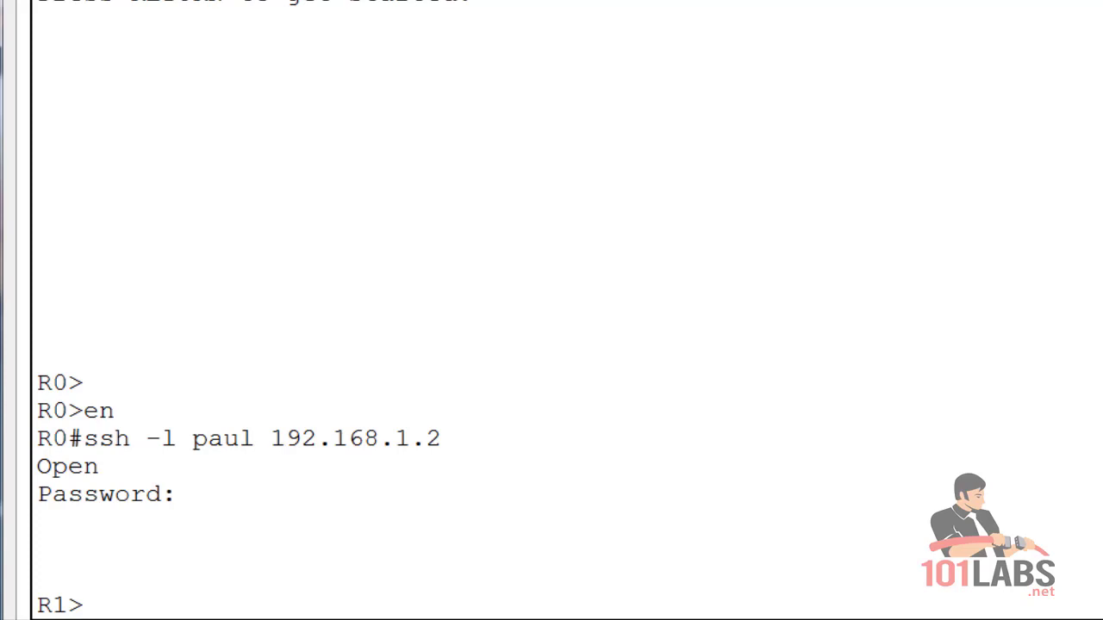
pyautogui.hotkey('ctrl', 'shift', '6')
pyautogui.press('x')
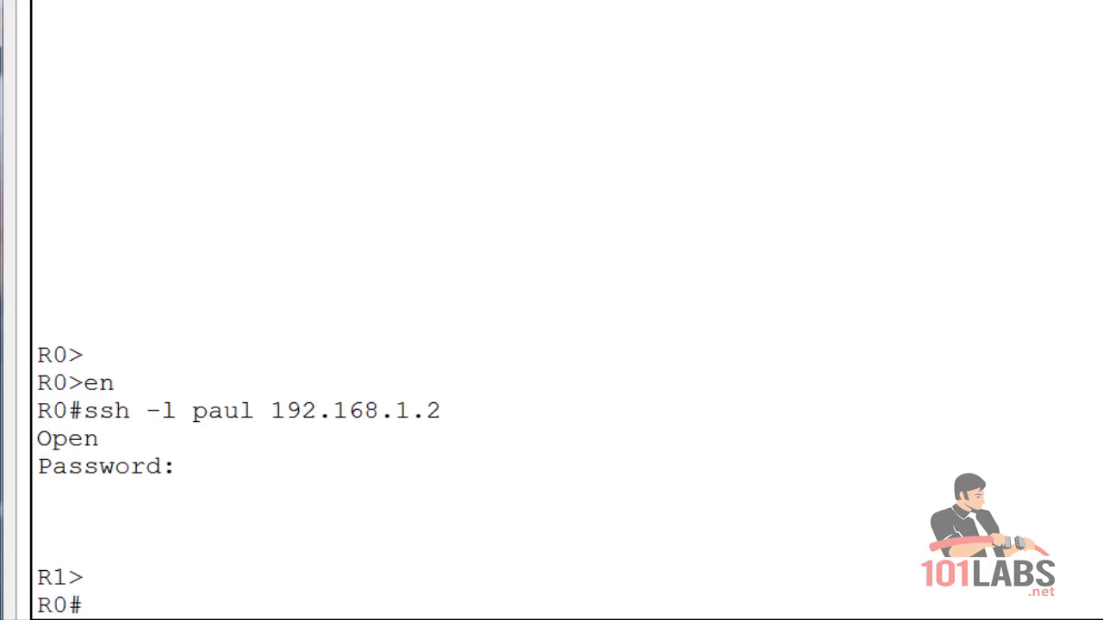